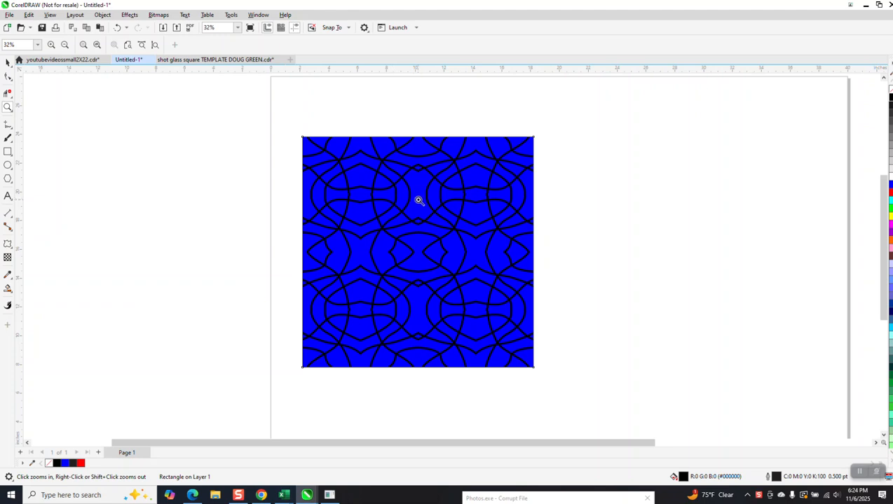
Draw a square about 10.94 inches wide on the page to the right of the blue pattern
{"action": "scroll", "coordinate": [351, 179], "scroll_direction": "down", "scroll_amount": 2}
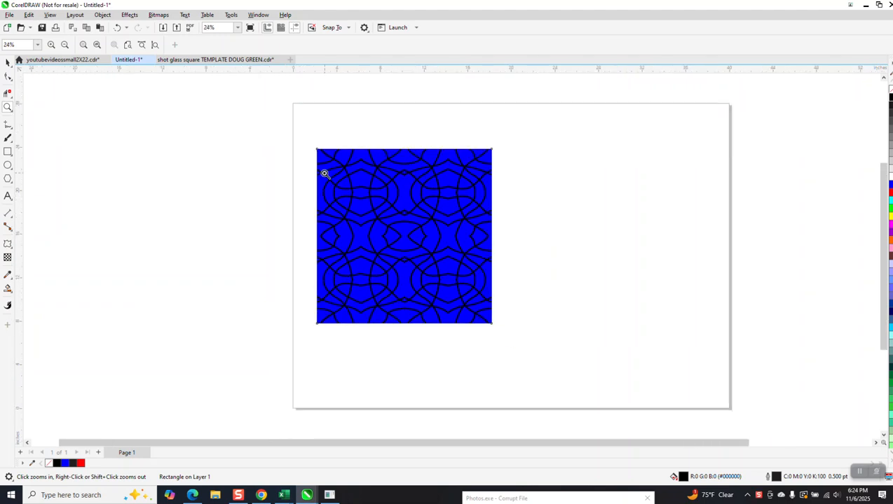
{"action": "left_click", "coordinate": [8, 152]}
{"action": "left_click_drag", "start_coordinate": [562, 177], "coordinate": [463, 273]}
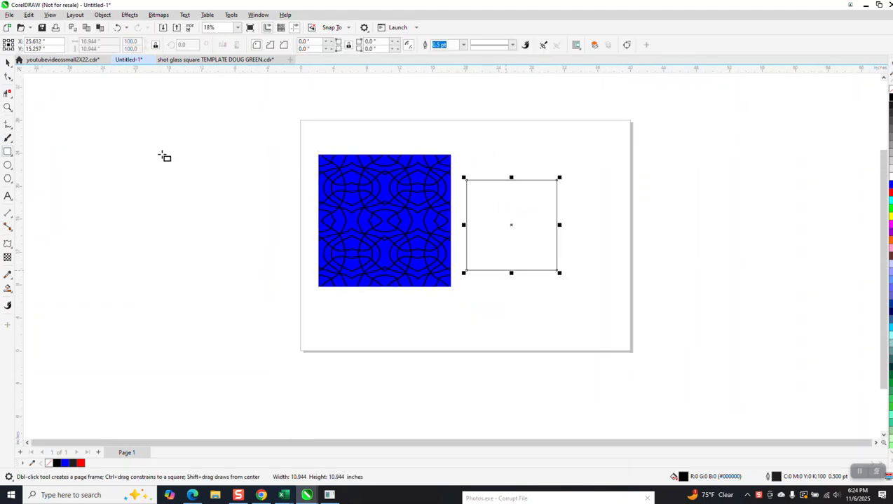
{"action": "key", "text": "space"}
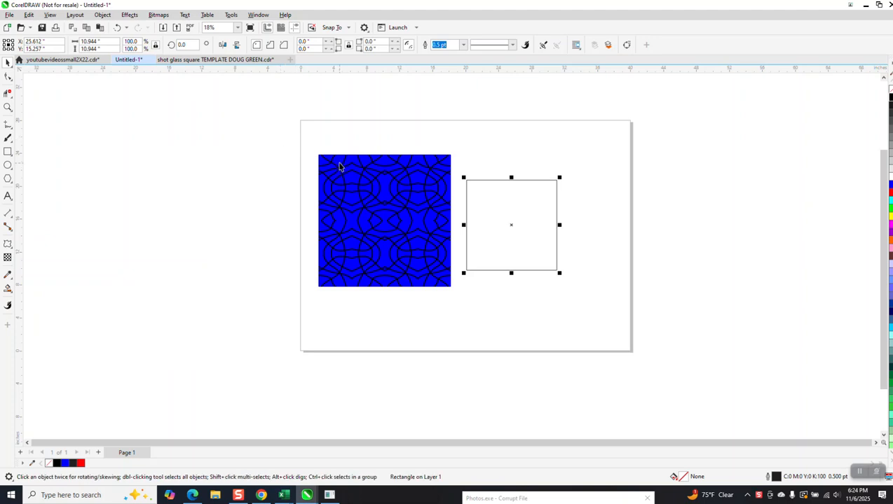
Move the blue pattern together with its black backing square off the page's left side, centred at about X -9.24 inches
{"action": "left_click_drag", "start_coordinate": [339, 167], "coordinate": [453, 307]}
{"action": "left_click_drag", "start_coordinate": [416, 251], "coordinate": [256, 251]}
{"action": "left_click", "coordinate": [299, 154]}
{"action": "left_click", "coordinate": [279, 200]}
{"action": "left_click_drag", "start_coordinate": [86, 142], "coordinate": [348, 338]}
{"action": "key", "text": "r"}
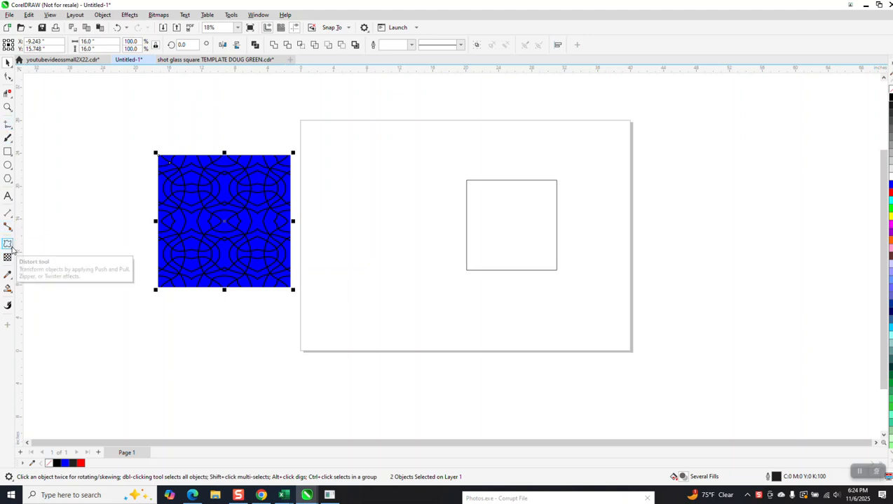
{"action": "left_click", "coordinate": [12, 294]}
{"action": "left_click", "coordinate": [23, 291]}
{"action": "left_click_drag", "start_coordinate": [211, 229], "coordinate": [250, 222]}
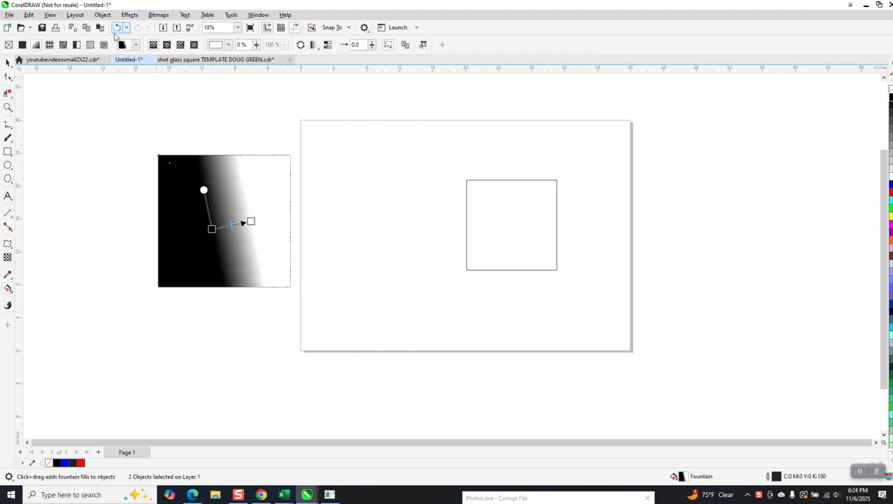
{"action": "left_click", "coordinate": [117, 28]}
{"action": "left_click", "coordinate": [8, 62]}
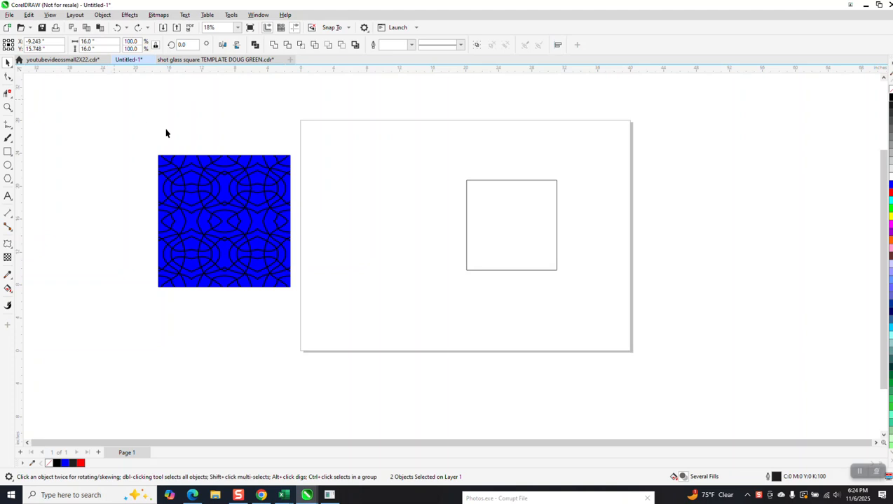
Nudge only the blue pattern 12 inches to the left to uncover the black square behind it
{"action": "left_click", "coordinate": [166, 133]}
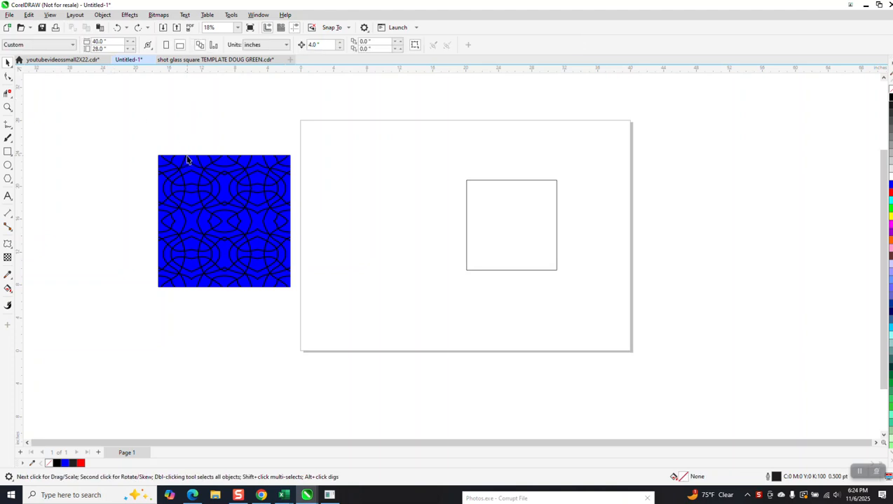
{"action": "left_click", "coordinate": [221, 162]}
{"action": "key", "text": "Left"}
{"action": "key", "text": "Left"}
{"action": "key", "text": "Left"}
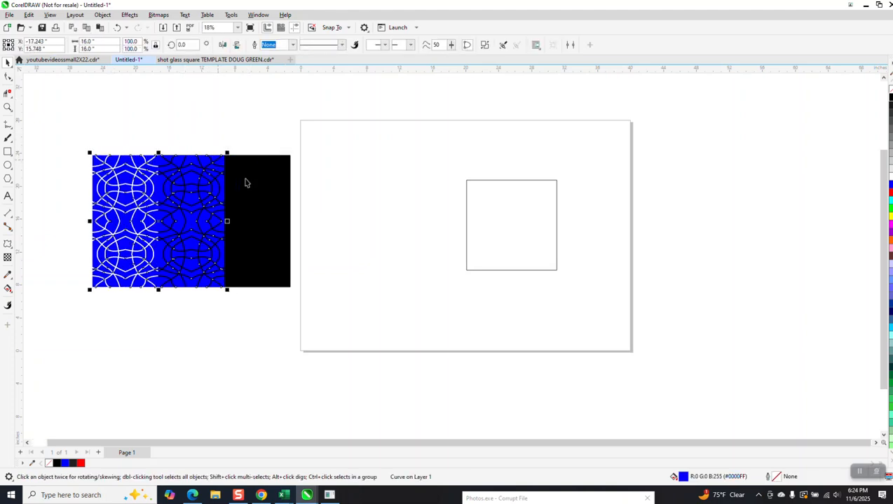
Give the black square an elliptical black-and-white fountain fill with its light centre in the middle of the square
{"action": "left_click", "coordinate": [251, 184]}
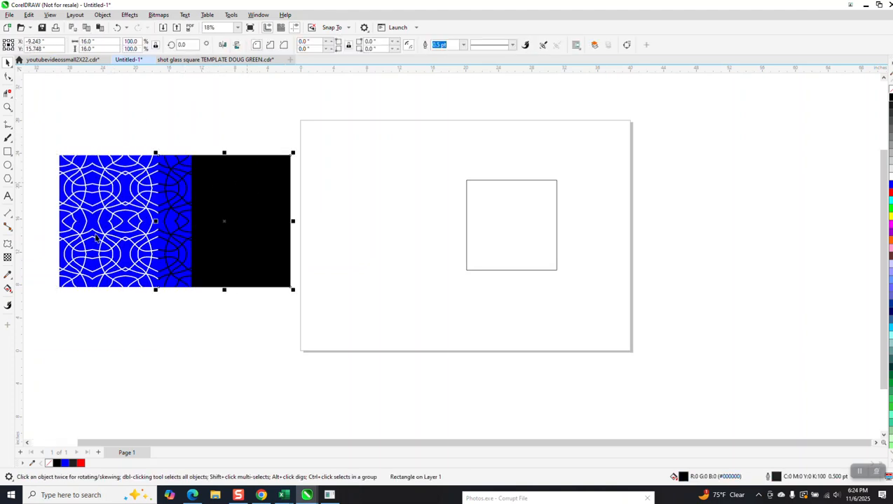
{"action": "left_click", "coordinate": [8, 288]}
{"action": "left_click_drag", "start_coordinate": [206, 256], "coordinate": [289, 210]}
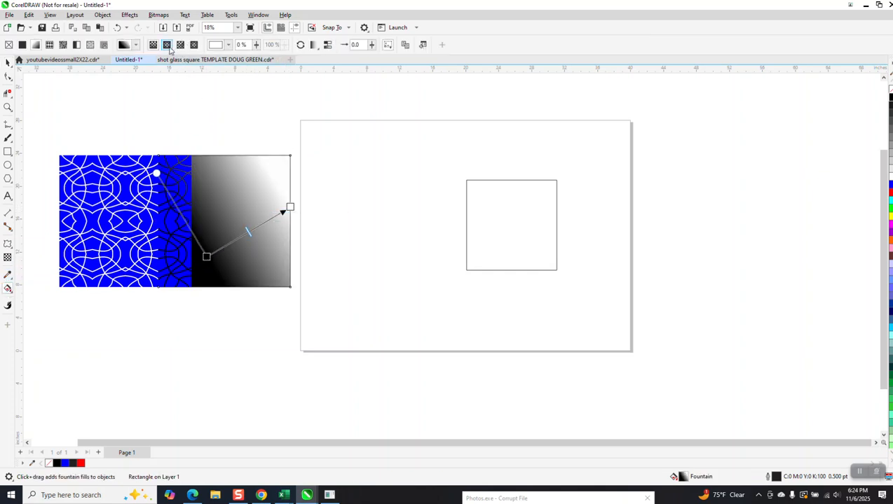
{"action": "left_click", "coordinate": [167, 44]}
{"action": "left_click_drag", "start_coordinate": [248, 231], "coordinate": [224, 221]}
Nudge the blue pattern 12 inches back to the right over the gradient square and inspect the shaded lines
{"action": "left_click", "coordinate": [112, 175]}
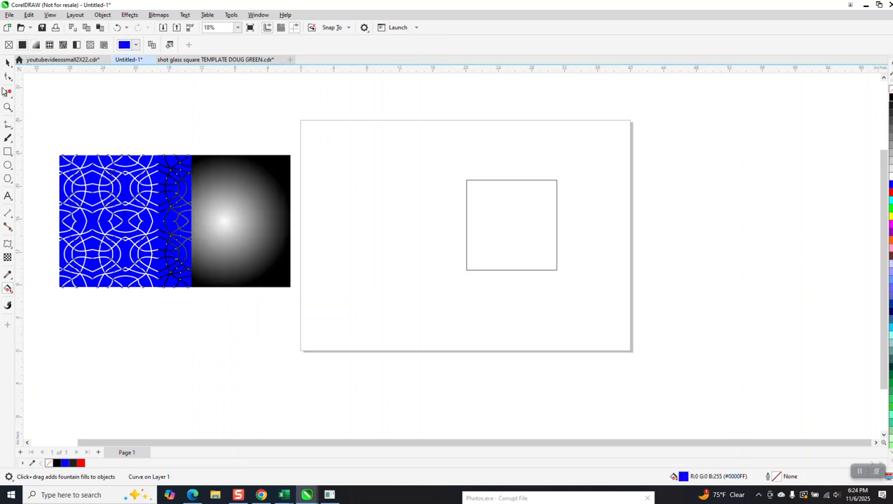
{"action": "left_click", "coordinate": [8, 62]}
{"action": "key", "text": "Right"}
{"action": "key", "text": "Right"}
{"action": "key", "text": "Right"}
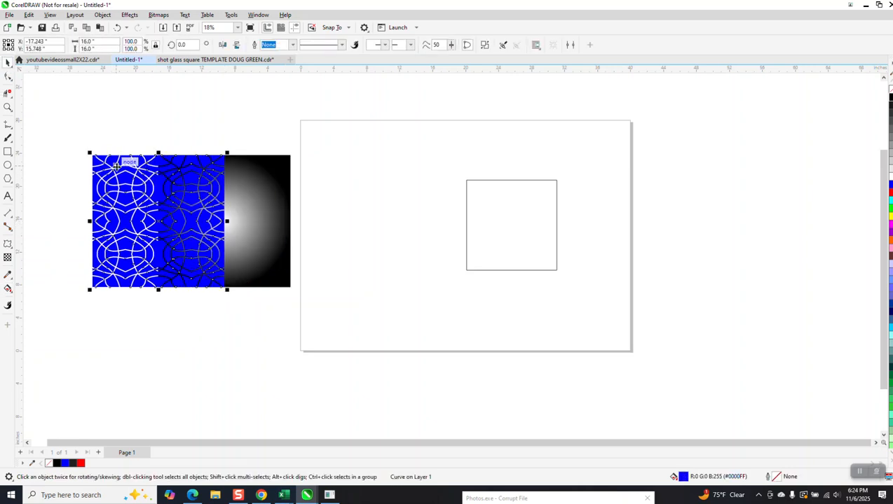
{"action": "left_click", "coordinate": [8, 107]}
{"action": "left_click", "coordinate": [213, 223]}
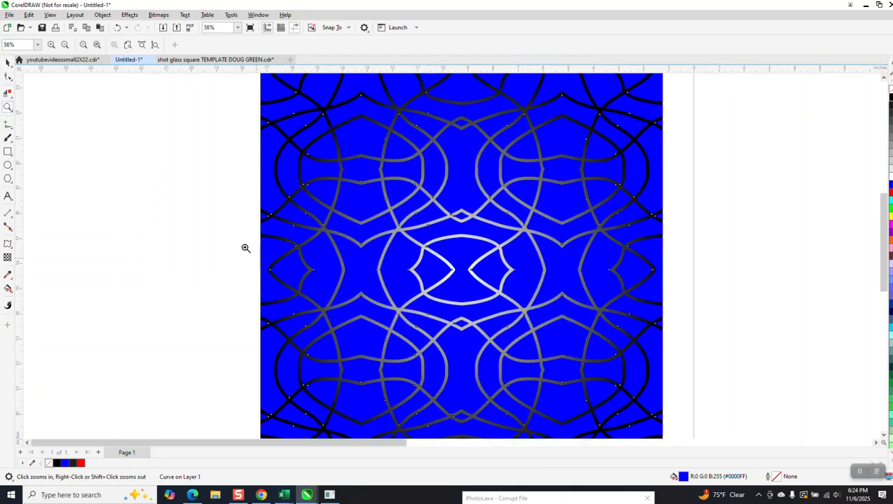
{"action": "right_click", "coordinate": [245, 249]}
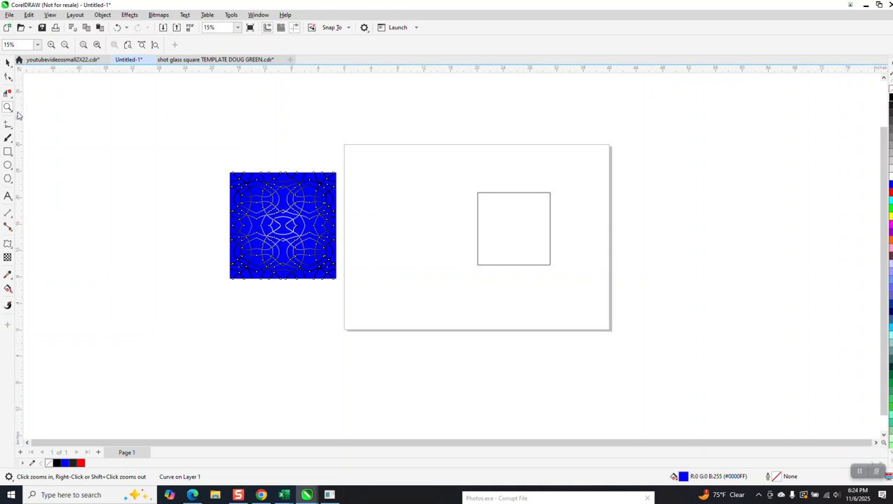
Center the empty square on the page
{"action": "left_click_drag", "start_coordinate": [433, 175], "coordinate": [449, 202]}
{"action": "left_click_drag", "start_coordinate": [561, 286], "coordinate": [561, 286]}
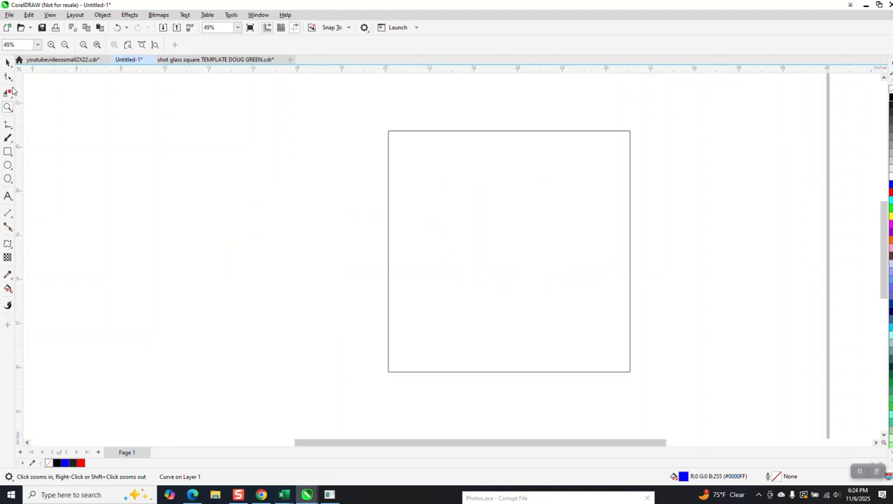
{"action": "left_click", "coordinate": [8, 62]}
{"action": "left_click", "coordinate": [486, 247]}
{"action": "key", "text": "p"}
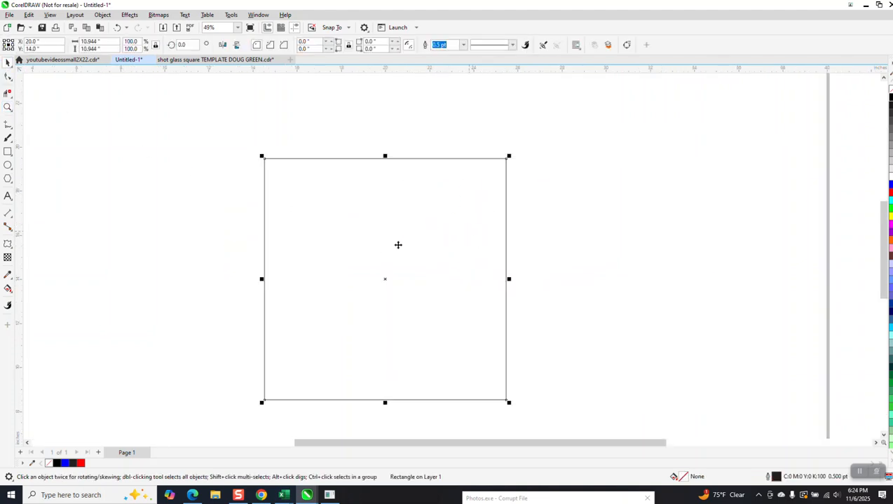
Draw seven smooth, overlapping curves across the square with the Freehand tool, starting and ending each outside its edges
{"action": "left_click", "coordinate": [12, 135]}
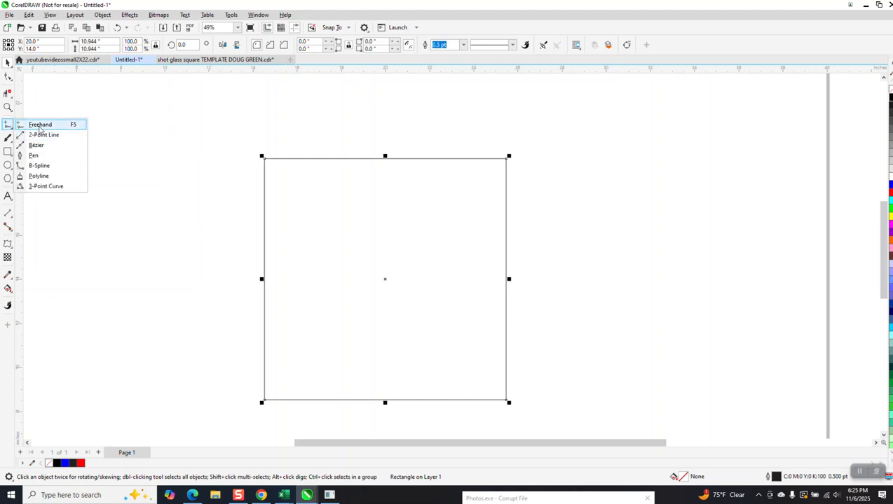
{"action": "left_click", "coordinate": [39, 124]}
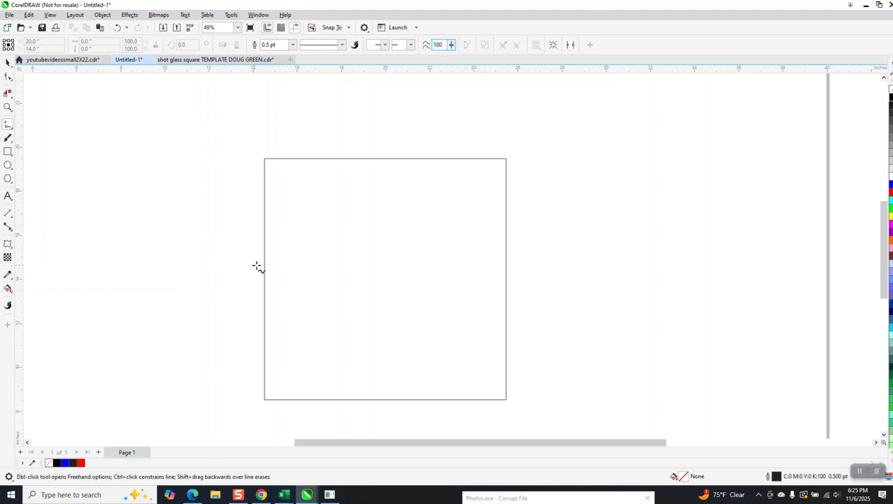
{"action": "mouse_move", "coordinate": [242, 267]}
{"action": "left_mouse_down"}
{"action": "mouse_move", "coordinate": [263, 238]}
{"action": "mouse_move", "coordinate": [301, 217]}
{"action": "mouse_move", "coordinate": [375, 221]}
{"action": "mouse_move", "coordinate": [478, 202]}
{"action": "mouse_move", "coordinate": [521, 166]}
{"action": "left_mouse_up"}
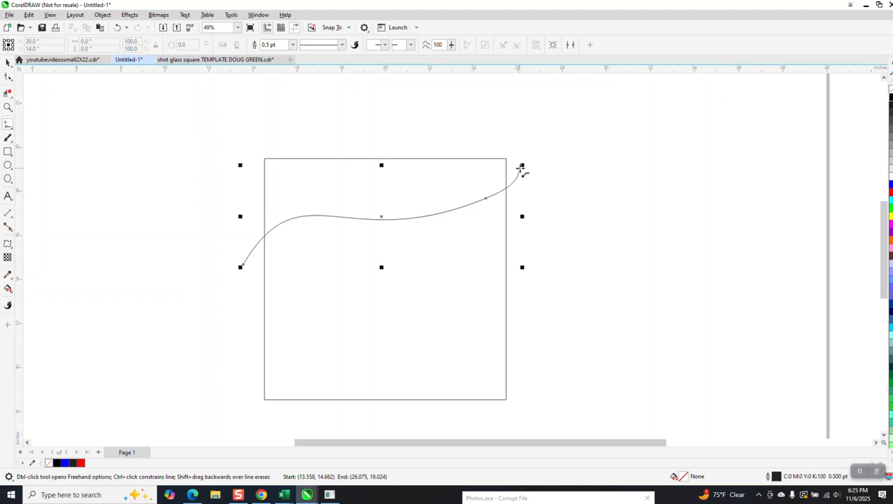
{"action": "mouse_move", "coordinate": [529, 230]}
{"action": "left_mouse_down"}
{"action": "mouse_move", "coordinate": [436, 260]}
{"action": "mouse_move", "coordinate": [394, 329]}
{"action": "mouse_move", "coordinate": [380, 410]}
{"action": "left_mouse_up"}
{"action": "mouse_move", "coordinate": [529, 316]}
{"action": "left_mouse_down"}
{"action": "mouse_move", "coordinate": [433, 359]}
{"action": "mouse_move", "coordinate": [336, 331]}
{"action": "mouse_move", "coordinate": [282, 191]}
{"action": "mouse_move", "coordinate": [249, 186]}
{"action": "left_mouse_up"}
{"action": "mouse_move", "coordinate": [331, 149]}
{"action": "left_mouse_down"}
{"action": "mouse_move", "coordinate": [325, 179]}
{"action": "mouse_move", "coordinate": [354, 252]}
{"action": "mouse_move", "coordinate": [334, 306]}
{"action": "mouse_move", "coordinate": [234, 363]}
{"action": "left_mouse_up"}
{"action": "mouse_move", "coordinate": [312, 410]}
{"action": "left_mouse_down"}
{"action": "mouse_move", "coordinate": [342, 363]}
{"action": "mouse_move", "coordinate": [422, 319]}
{"action": "mouse_move", "coordinate": [532, 284]}
{"action": "left_mouse_up"}
{"action": "mouse_move", "coordinate": [396, 149]}
{"action": "left_mouse_down"}
{"action": "mouse_move", "coordinate": [388, 184]}
{"action": "mouse_move", "coordinate": [412, 243]}
{"action": "mouse_move", "coordinate": [455, 274]}
{"action": "mouse_move", "coordinate": [516, 272]}
{"action": "left_mouse_up"}
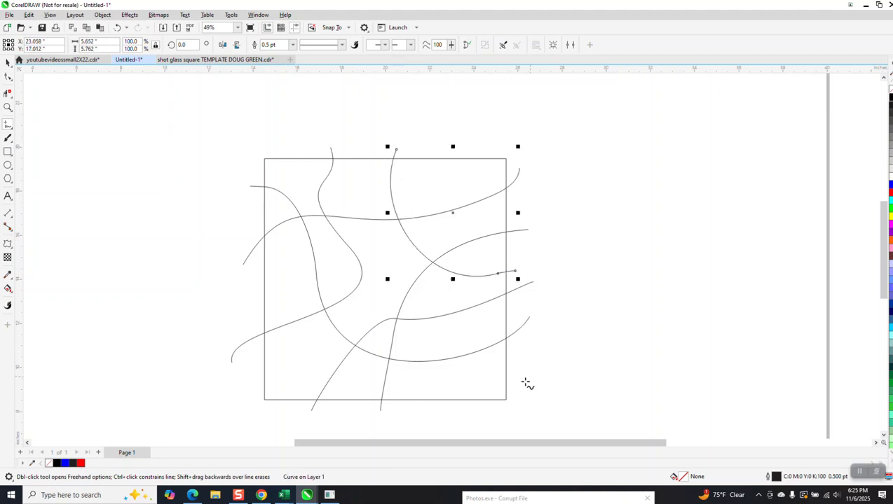
{"action": "mouse_move", "coordinate": [522, 362]}
{"action": "left_mouse_down"}
{"action": "mouse_move", "coordinate": [490, 373]}
{"action": "mouse_move", "coordinate": [446, 418]}
{"action": "left_mouse_up"}
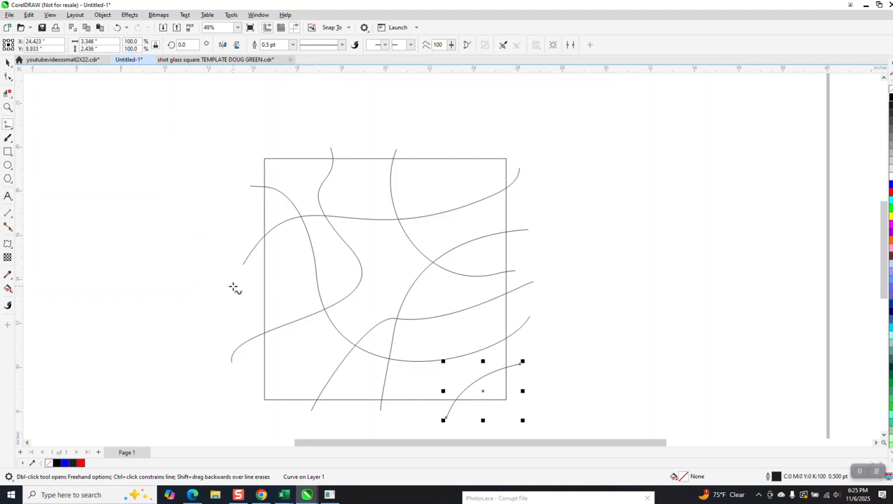
Set the nudge distance to 12 inches and move the square 24 inches to the right, away from the curves
{"action": "left_click", "coordinate": [8, 62]}
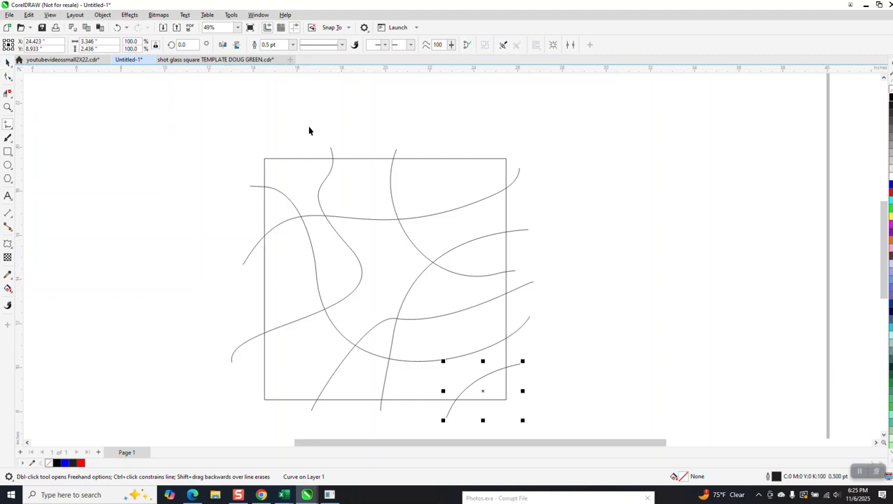
{"action": "left_click", "coordinate": [360, 166]}
{"action": "left_click", "coordinate": [359, 159]}
{"action": "left_click", "coordinate": [349, 133]}
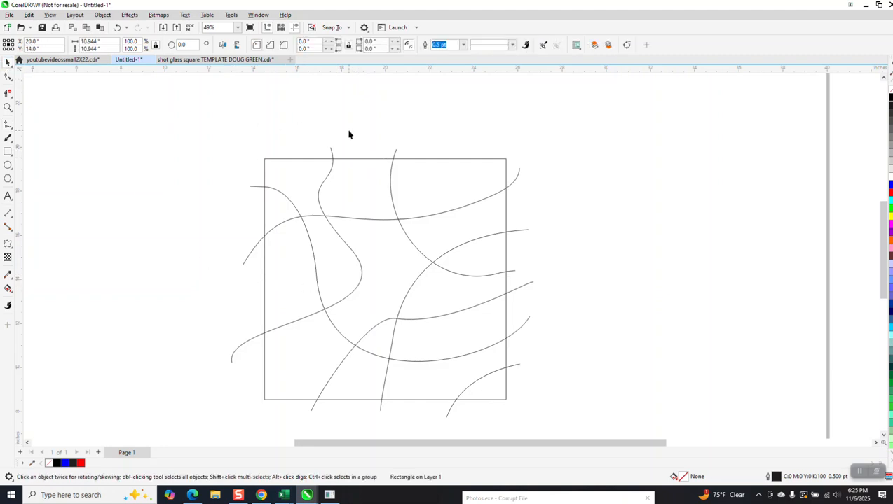
{"action": "left_click_drag", "start_coordinate": [329, 44], "coordinate": [306, 45]}
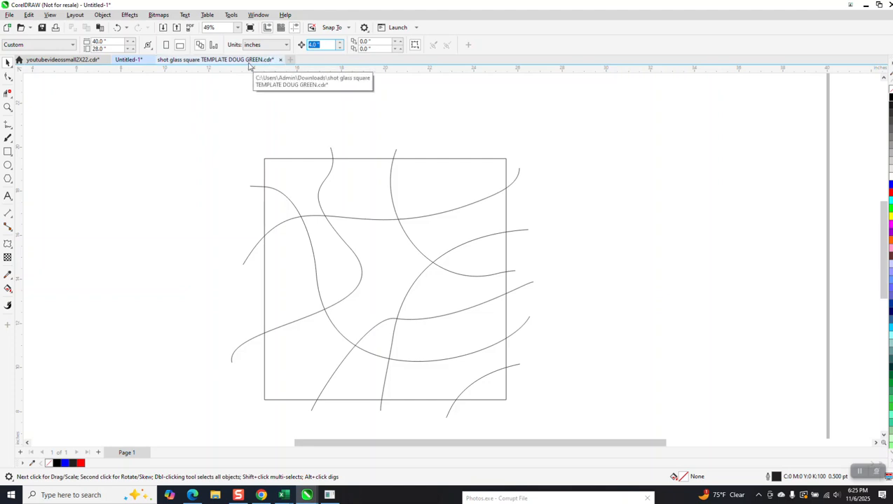
{"action": "type", "text": "12"}
{"action": "left_click", "coordinate": [444, 160]}
{"action": "key", "text": "Right"}
{"action": "key", "text": "Right"}
Combine the seven freehand curves into one object and set its outline width to 24 pt
{"action": "left_click_drag", "start_coordinate": [593, 433], "coordinate": [592, 431]}
{"action": "left_click", "coordinate": [255, 45]}
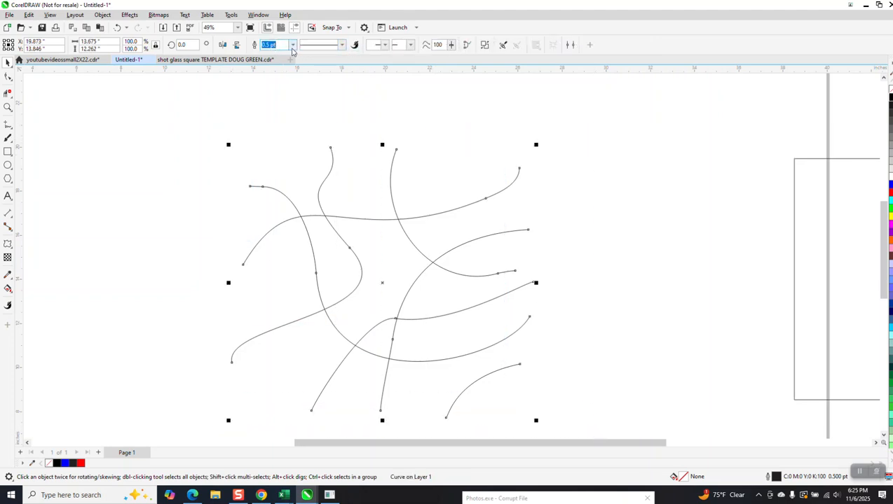
{"action": "left_click", "coordinate": [293, 46]}
{"action": "left_click", "coordinate": [266, 152]}
{"action": "left_click", "coordinate": [293, 47]}
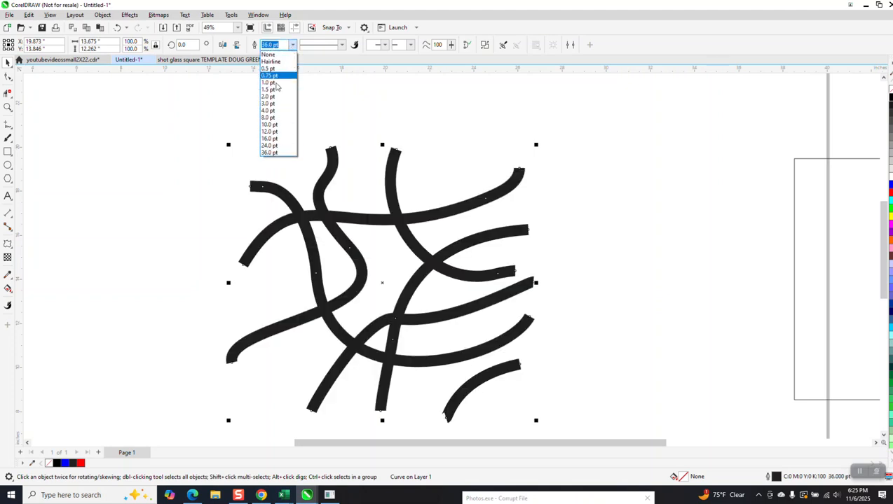
{"action": "left_click", "coordinate": [265, 148]}
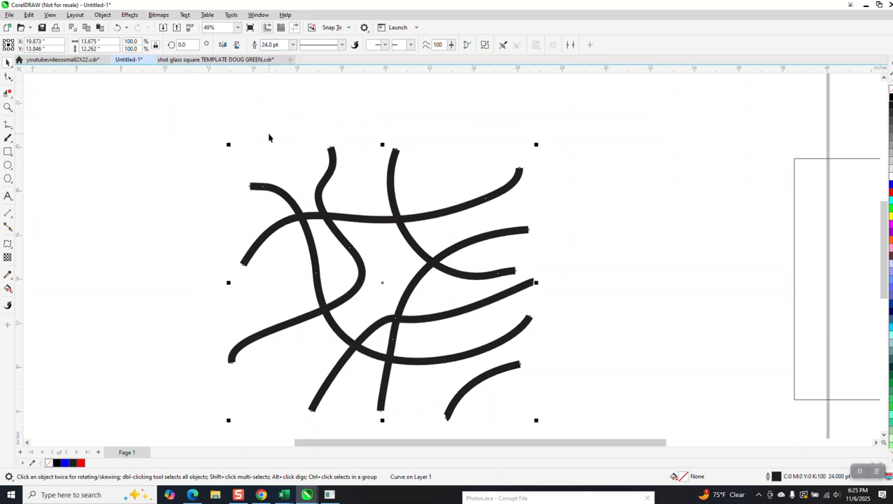
Convert the thick curve outline to an object, remove its fill and give it a thin black outline
{"action": "scroll", "coordinate": [269, 138], "scroll_direction": "down", "scroll_amount": 1}
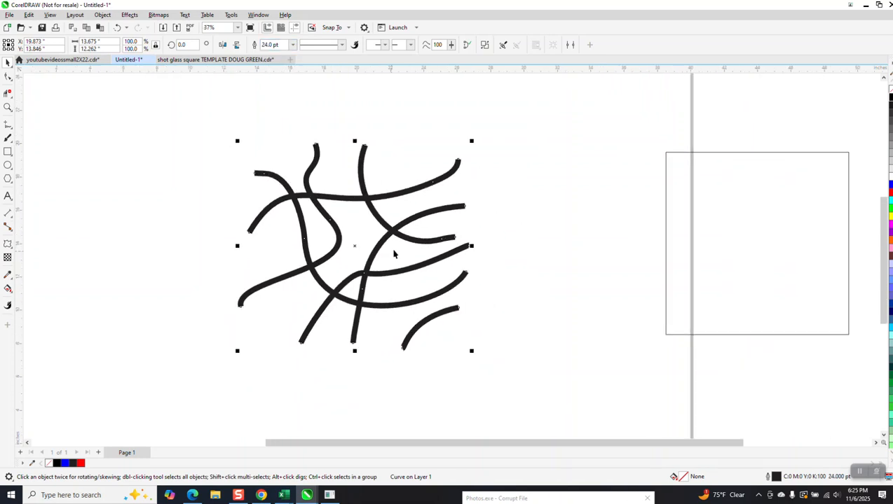
{"action": "left_click", "coordinate": [102, 15]}
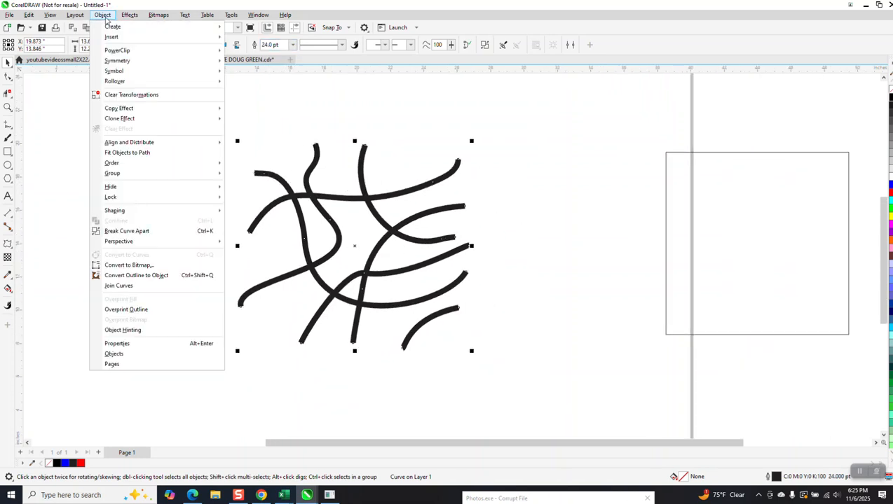
{"action": "left_click", "coordinate": [160, 279]}
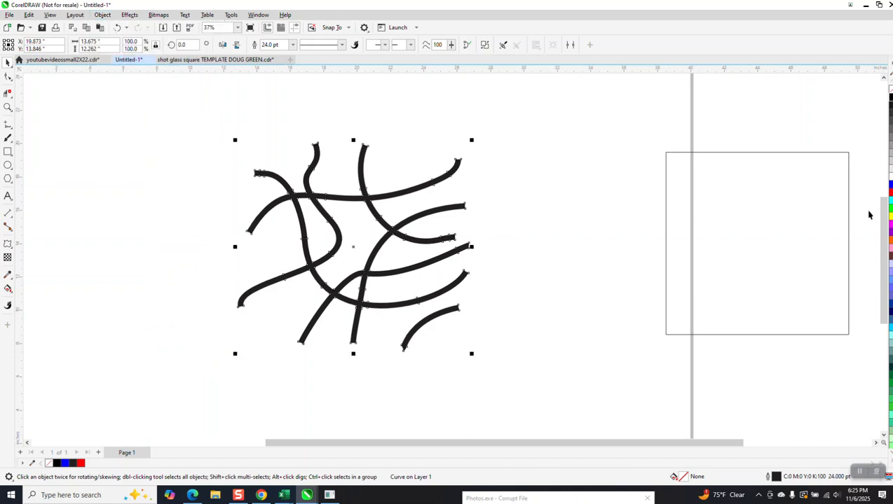
{"action": "left_click", "coordinate": [889, 91]}
{"action": "right_click", "coordinate": [889, 98]}
Intersect the square, re-centered on the page, with the curve shapes and nudge the intersection 12 inches to the right
{"action": "left_click", "coordinate": [717, 236]}
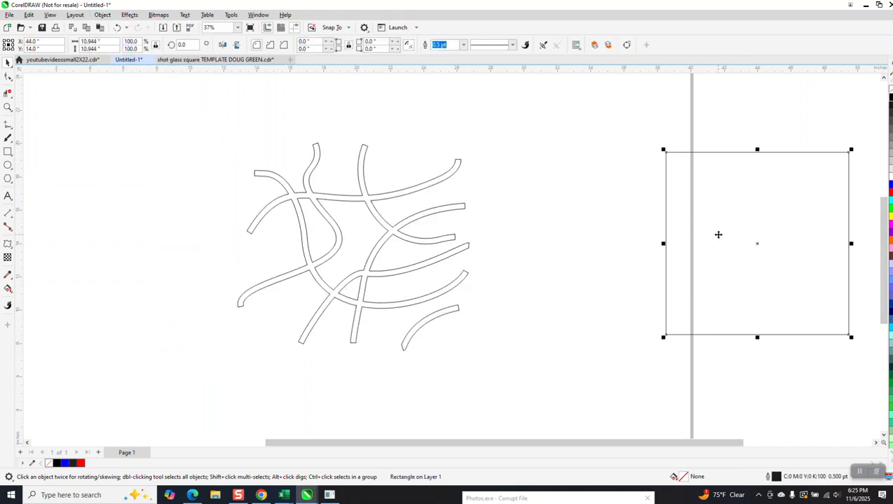
{"action": "key", "text": "p"}
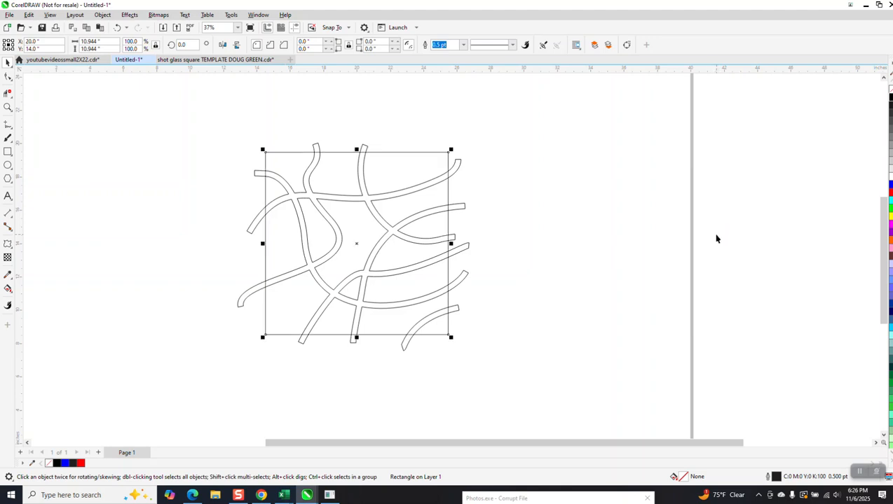
{"action": "left_click_drag", "start_coordinate": [219, 114], "coordinate": [526, 389]}
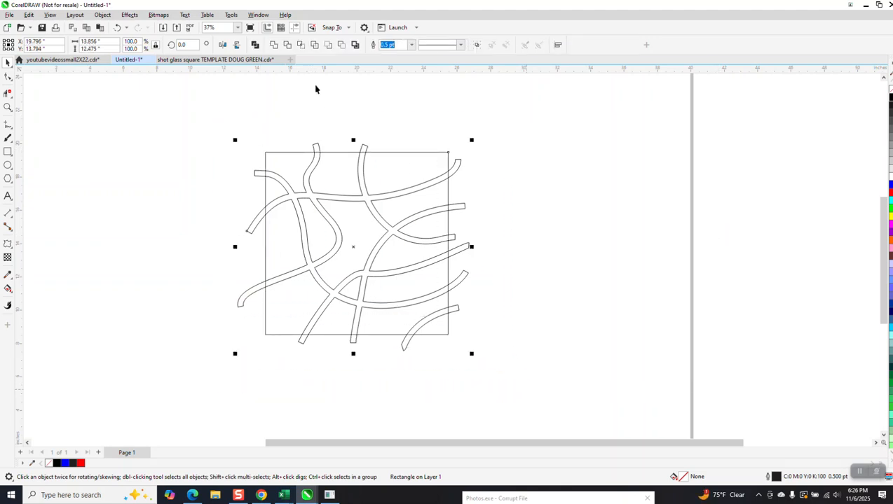
{"action": "left_click", "coordinate": [300, 44]}
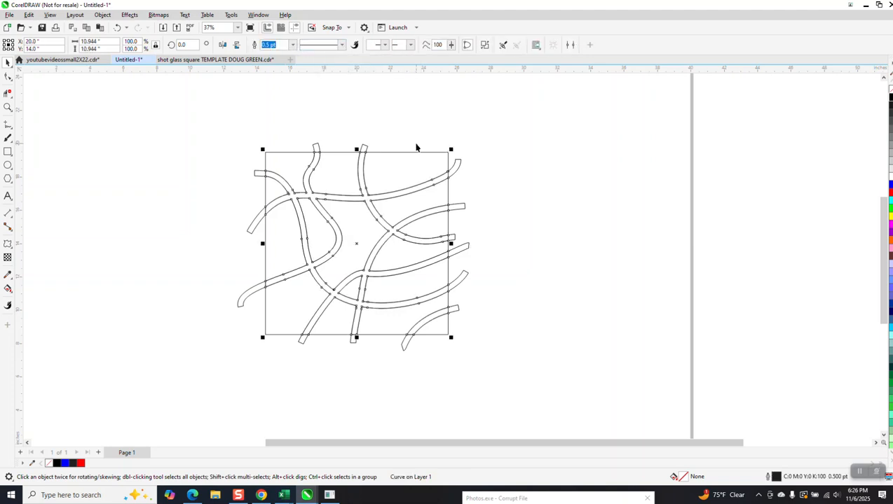
{"action": "key", "text": "Right"}
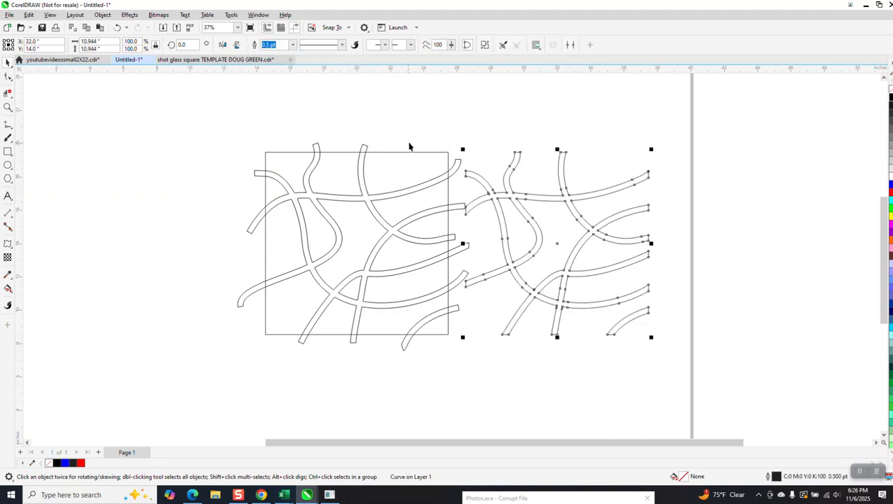
Move the intersected bands another 12 inches to the right and cut the original curve shapes out of the square with Back Minus Front
{"action": "key", "text": "Right"}
{"action": "left_click_drag", "start_coordinate": [201, 132], "coordinate": [544, 391]}
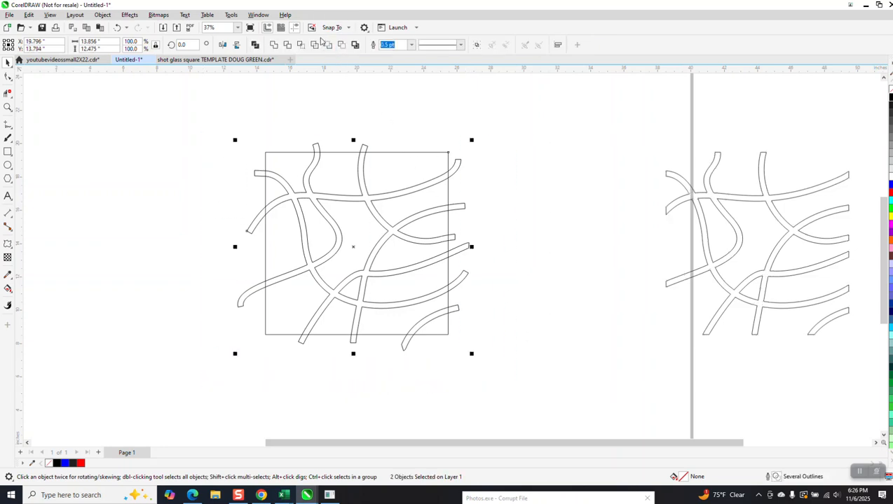
{"action": "left_click", "coordinate": [327, 45]}
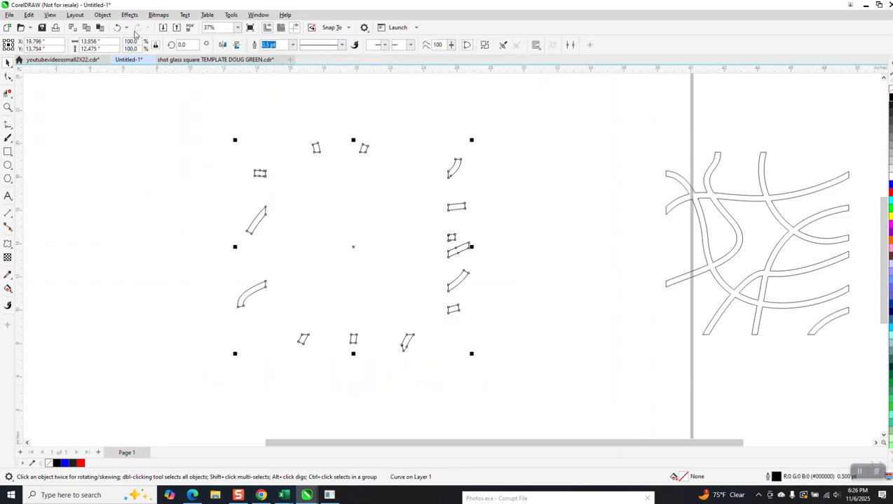
{"action": "left_click", "coordinate": [117, 27]}
{"action": "left_click", "coordinate": [343, 48]}
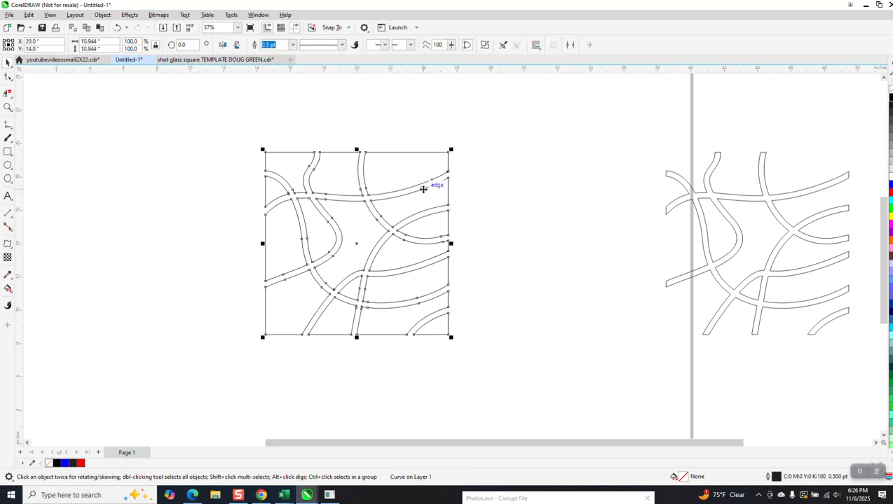
Delete the spare intersected bands set aside at the page's right edge
{"action": "scroll", "coordinate": [610, 180], "scroll_direction": "down", "scroll_amount": 1}
{"action": "left_click", "coordinate": [669, 187]}
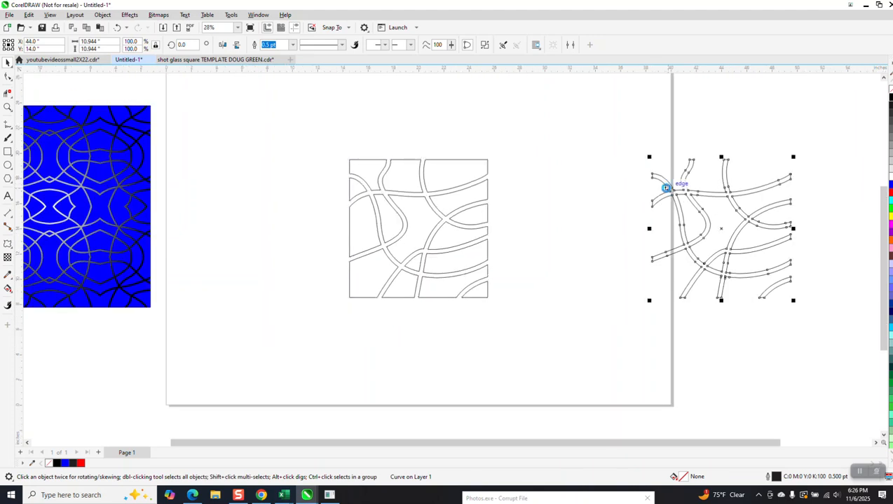
{"action": "key", "text": "Delete"}
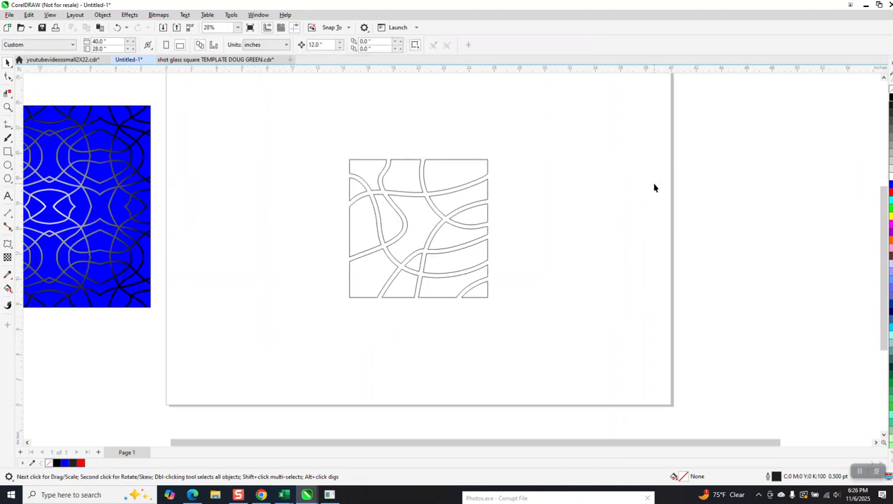
Switch to the Smart Fill tool and set its fill color to orange from the RGB palette
{"action": "left_click", "coordinate": [8, 288]}
{"action": "left_click", "coordinate": [7, 289]}
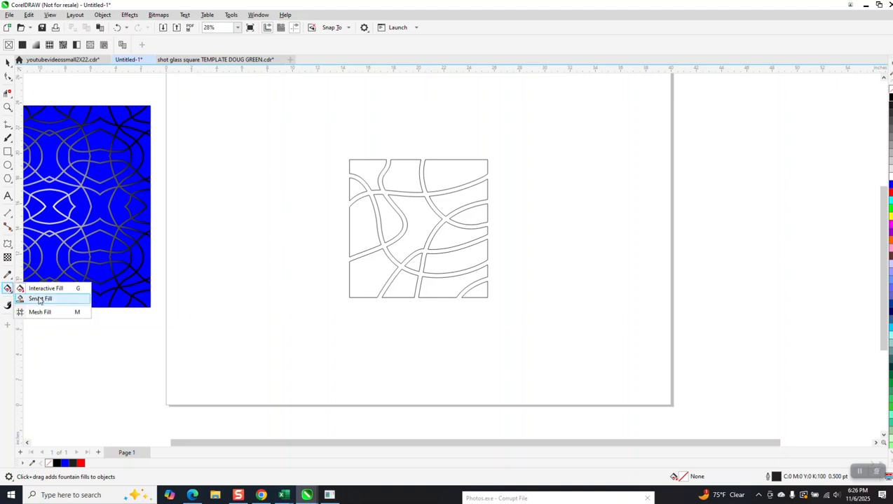
{"action": "left_click", "coordinate": [41, 299]}
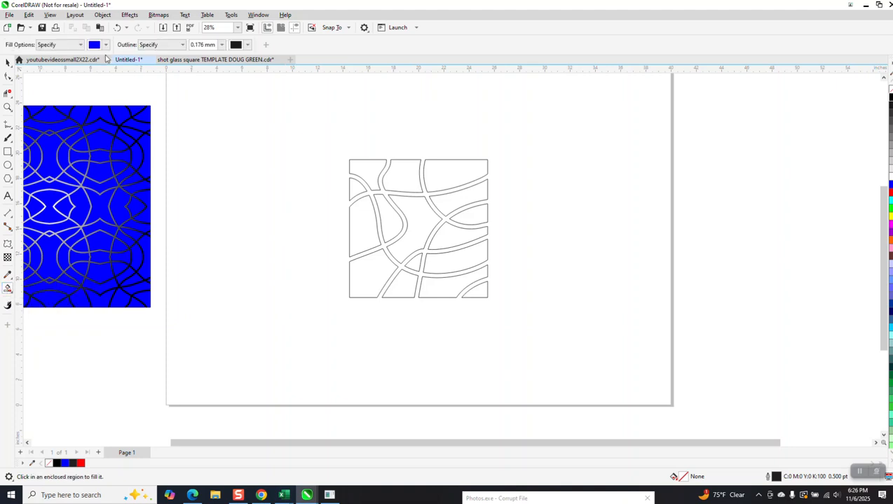
{"action": "left_click", "coordinate": [106, 46]}
{"action": "left_click", "coordinate": [123, 114]}
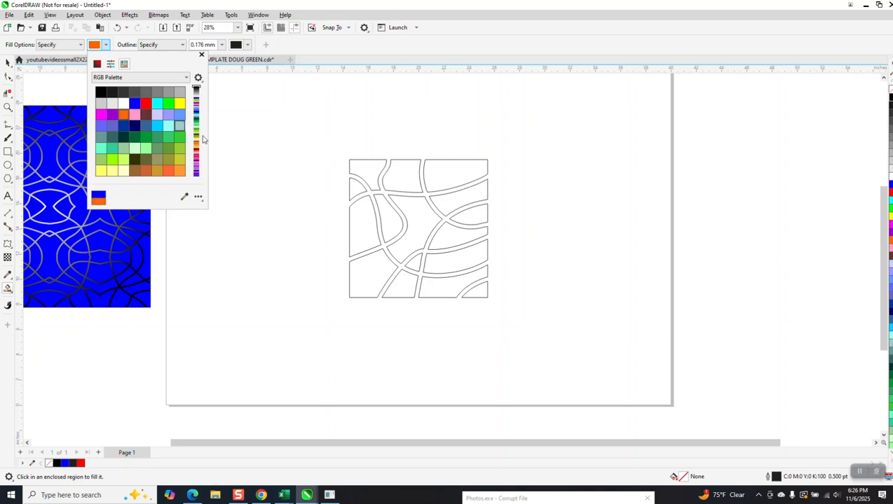
Fill every enclosed region between the bands in the square with orange, leaving the bands themselves unfilled
{"action": "left_click", "coordinate": [371, 179]}
{"action": "left_click", "coordinate": [355, 183]}
{"action": "left_click", "coordinate": [355, 196]}
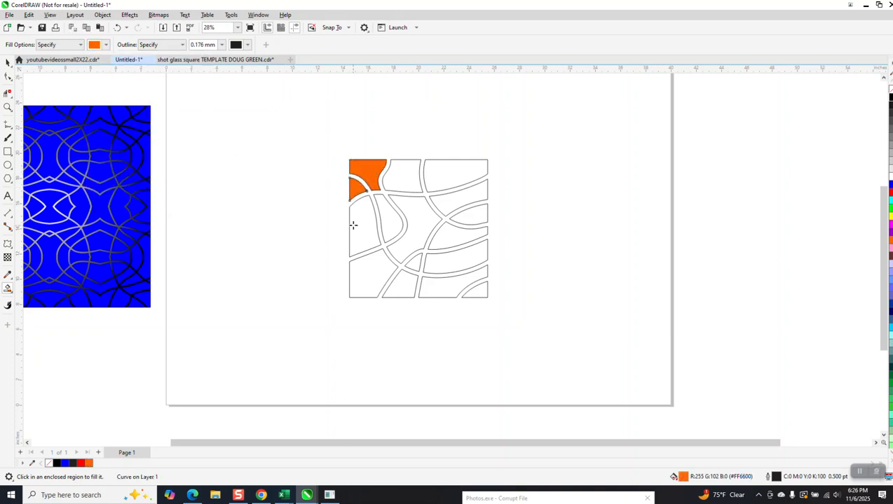
{"action": "left_click", "coordinate": [353, 225]}
{"action": "left_click", "coordinate": [363, 264]}
{"action": "left_click", "coordinate": [412, 246]}
{"action": "left_click", "coordinate": [392, 222]}
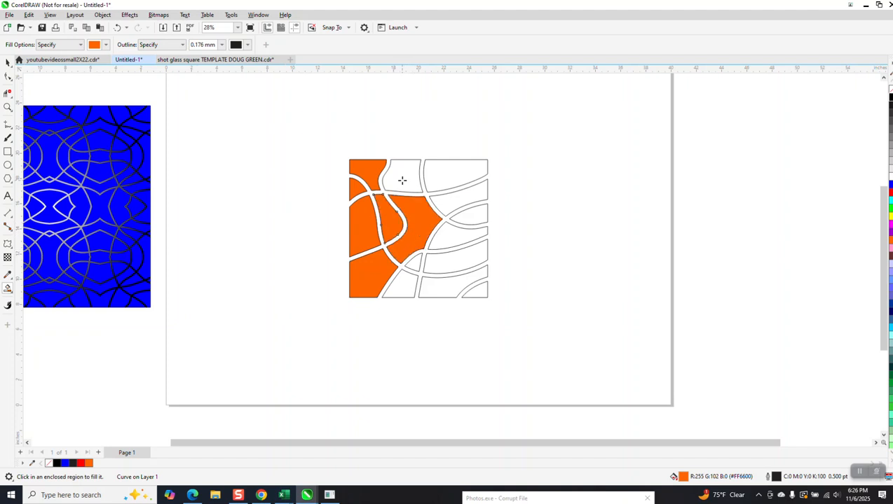
{"action": "left_click", "coordinate": [401, 180]}
{"action": "left_click", "coordinate": [442, 177]}
{"action": "left_click", "coordinate": [457, 198]}
{"action": "left_click", "coordinate": [470, 216]}
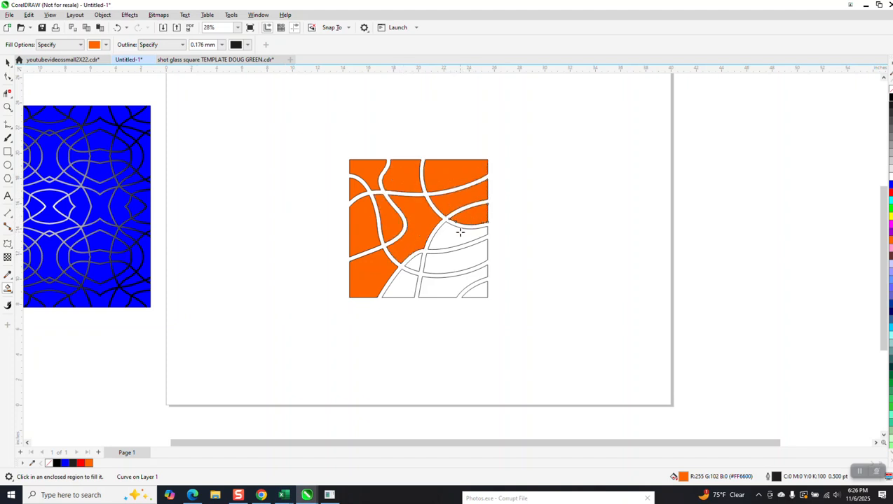
{"action": "left_click", "coordinate": [460, 232]}
{"action": "left_click", "coordinate": [457, 256]}
{"action": "left_click", "coordinate": [477, 295]}
{"action": "left_click", "coordinate": [453, 288]}
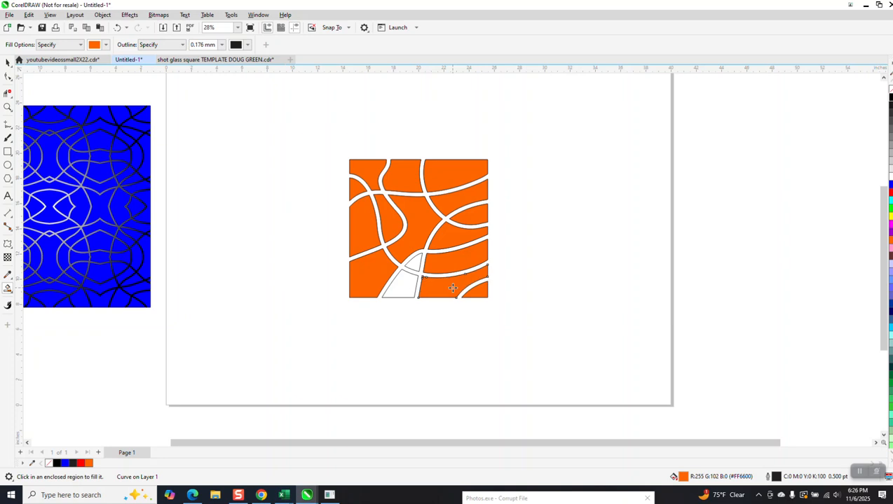
{"action": "left_click", "coordinate": [416, 263]}
{"action": "left_click", "coordinate": [401, 284]}
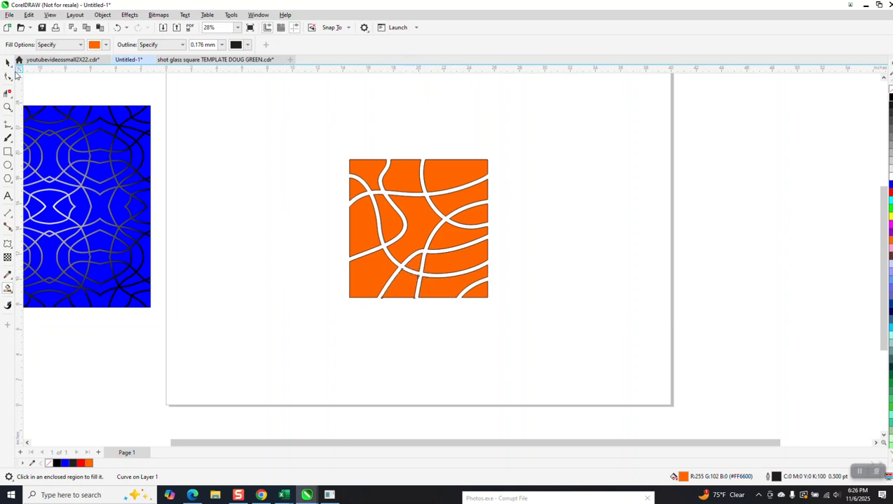
Nudge the upper-right orange piece aside, delete the unfilled cut square underneath and move the piece back into place
{"action": "left_click", "coordinate": [9, 64]}
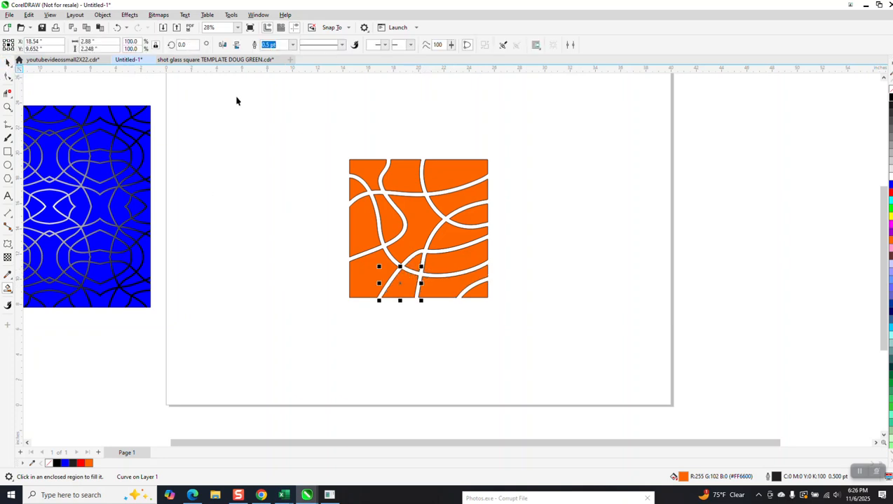
{"action": "left_click", "coordinate": [211, 99]}
{"action": "left_click", "coordinate": [448, 165]}
{"action": "key", "text": "Right"}
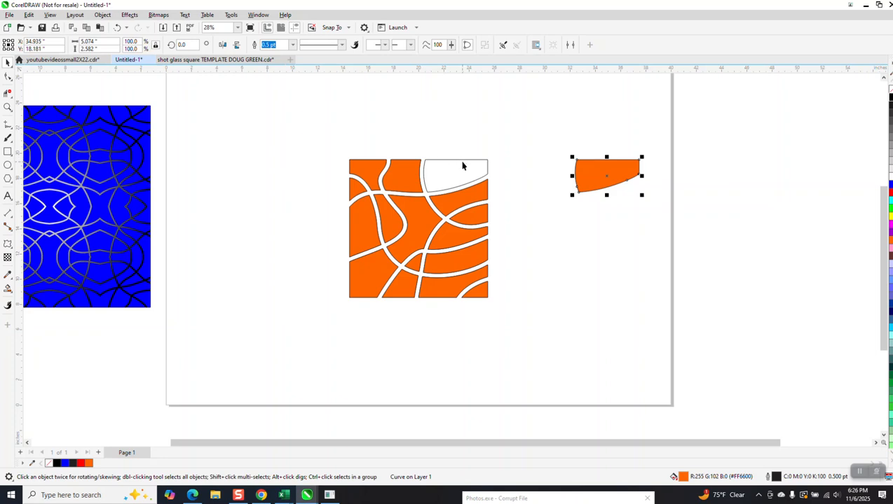
{"action": "left_click", "coordinate": [462, 164]}
{"action": "key", "text": "Delete"}
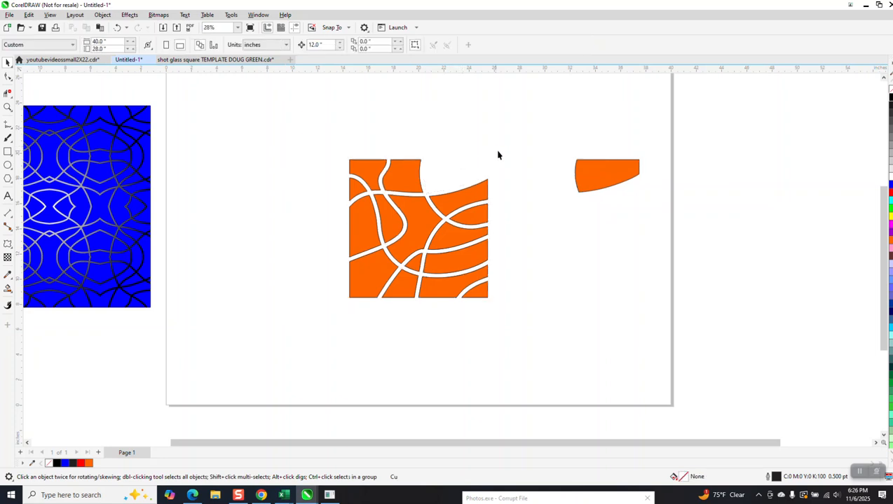
{"action": "left_click", "coordinate": [576, 177]}
{"action": "key", "text": "Left"}
{"action": "left_click", "coordinate": [265, 99]}
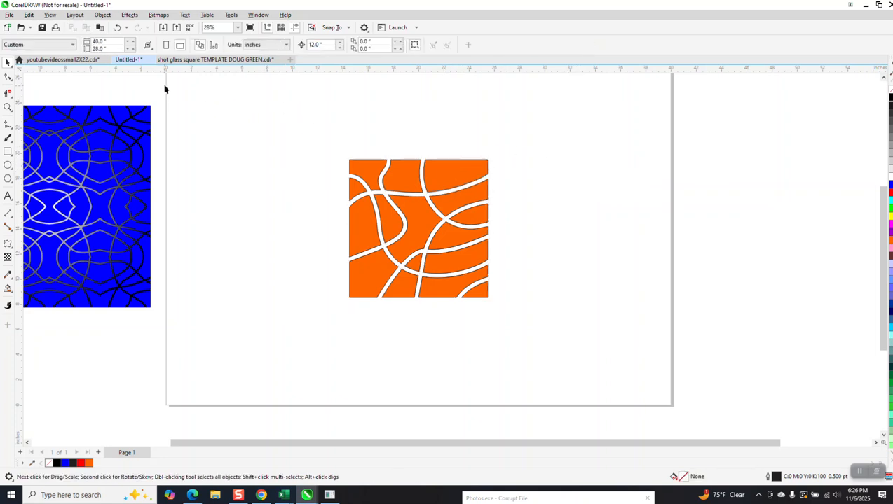
{"action": "left_click", "coordinate": [8, 288]}
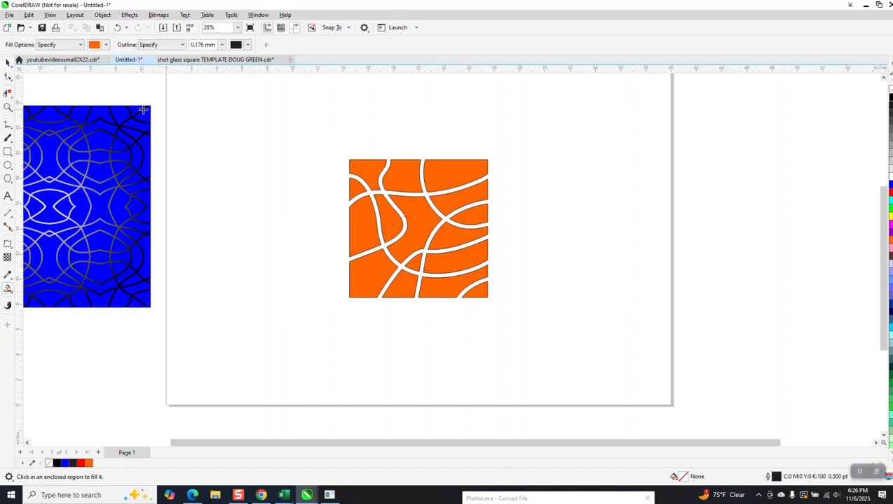
{"action": "left_click", "coordinate": [223, 45]}
{"action": "left_click", "coordinate": [200, 56]}
Select all the orange pieces of the tile and remove their outlines
{"action": "left_click", "coordinate": [8, 106]}
{"action": "left_click_drag", "start_coordinate": [322, 139], "coordinate": [497, 301]}
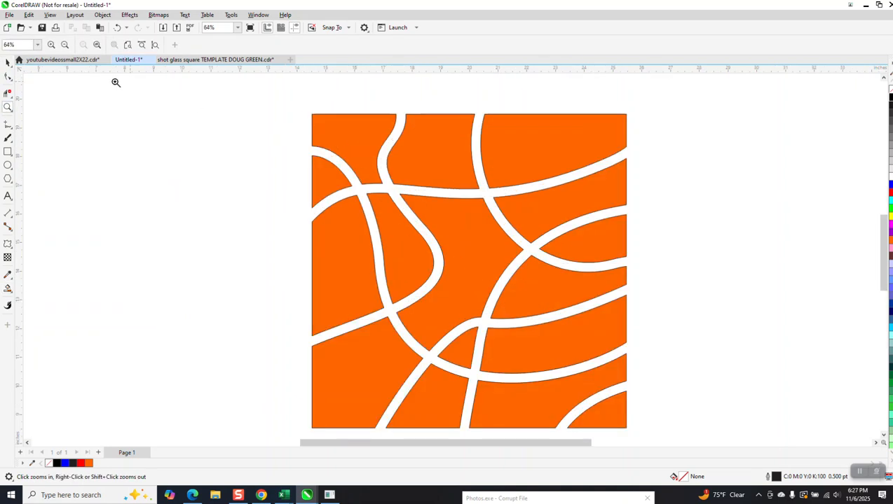
{"action": "left_click", "coordinate": [10, 63]}
{"action": "scroll", "coordinate": [279, 107], "scroll_direction": "down", "scroll_amount": 2}
{"action": "left_click_drag", "start_coordinate": [523, 348], "coordinate": [524, 346]}
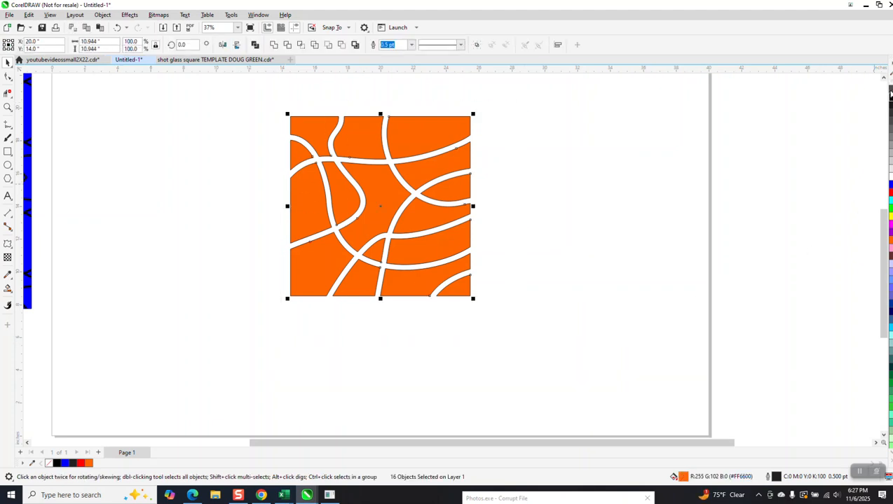
{"action": "right_click", "coordinate": [889, 94]}
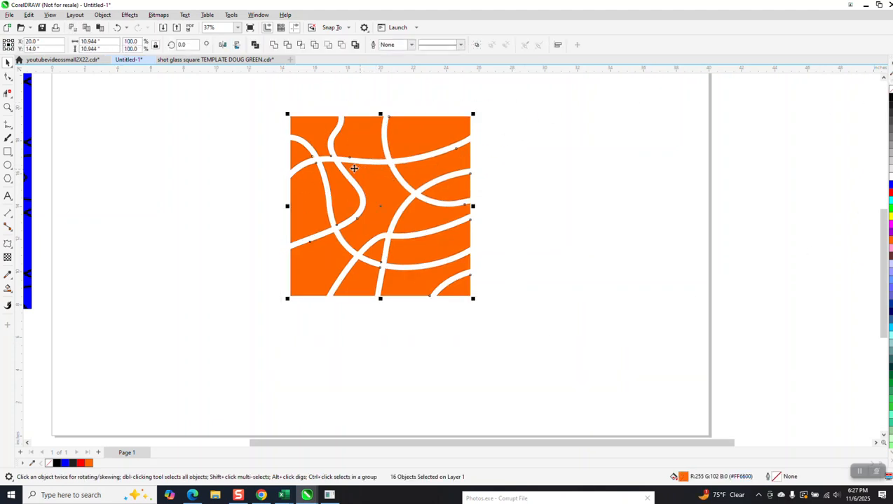
Resize the selected tile pieces to 4 by 4 inches overall and set the nudge distance to 4 inches
{"action": "left_click", "coordinate": [106, 42]}
{"action": "type", "text": "4"}
{"action": "key", "text": "Return"}
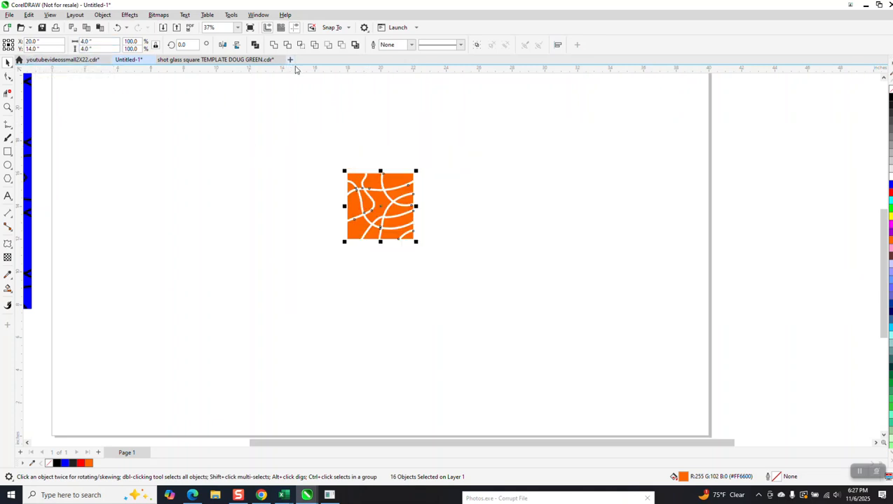
{"action": "key", "text": "Escape"}
{"action": "left_click_drag", "start_coordinate": [326, 45], "coordinate": [285, 47]}
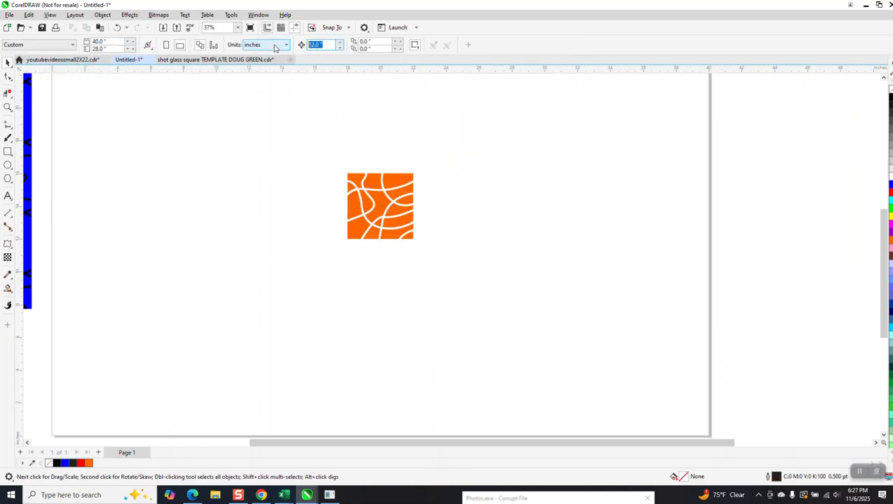
Group all the tile pieces and try a plain duplicate placed 4 inches to the right, removing it again
{"action": "left_click", "coordinate": [379, 176]}
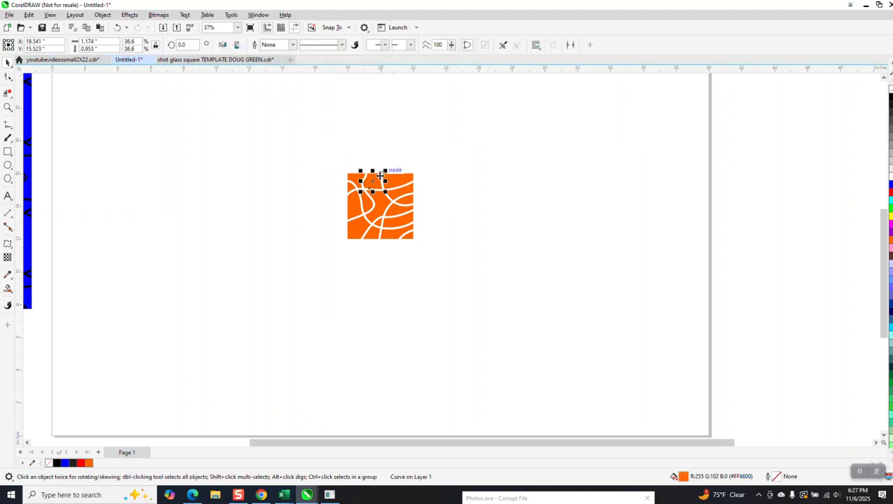
{"action": "left_click_drag", "start_coordinate": [343, 162], "coordinate": [439, 274]}
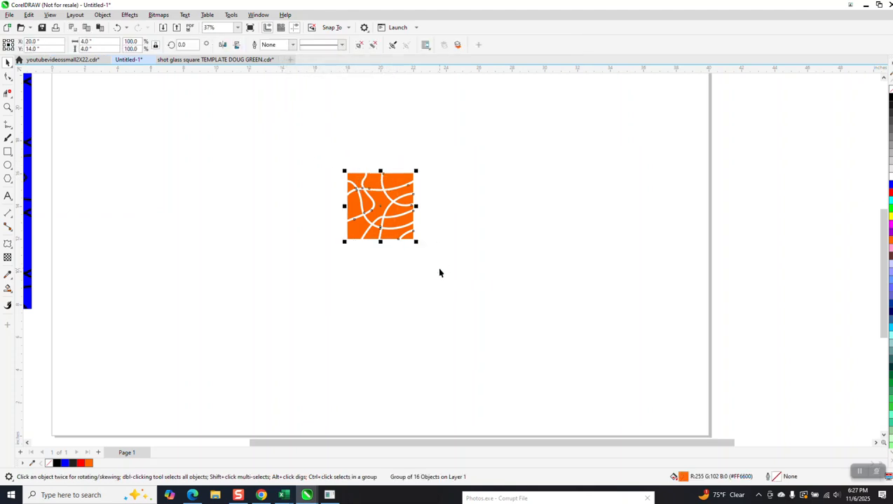
{"action": "key", "text": "ctrl+d"}
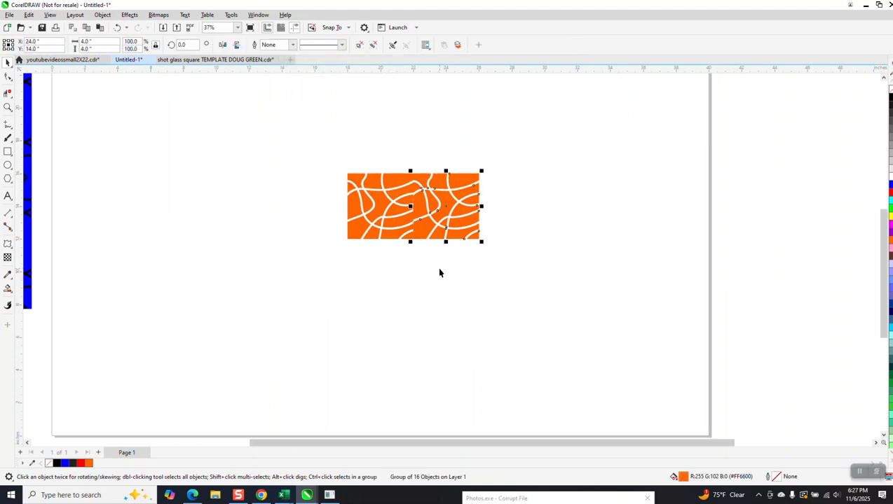
{"action": "key", "text": "Delete"}
Add a horizontally mirrored copy of the tile against its right edge and duplicate the pair 8 inches to the right
{"action": "left_click", "coordinate": [407, 196]}
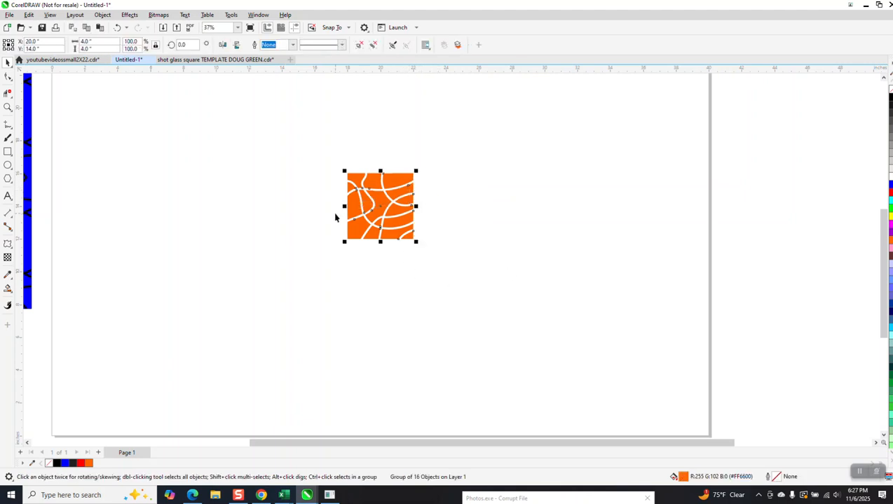
{"action": "left_click_drag", "start_coordinate": [345, 207], "coordinate": [422, 206]}
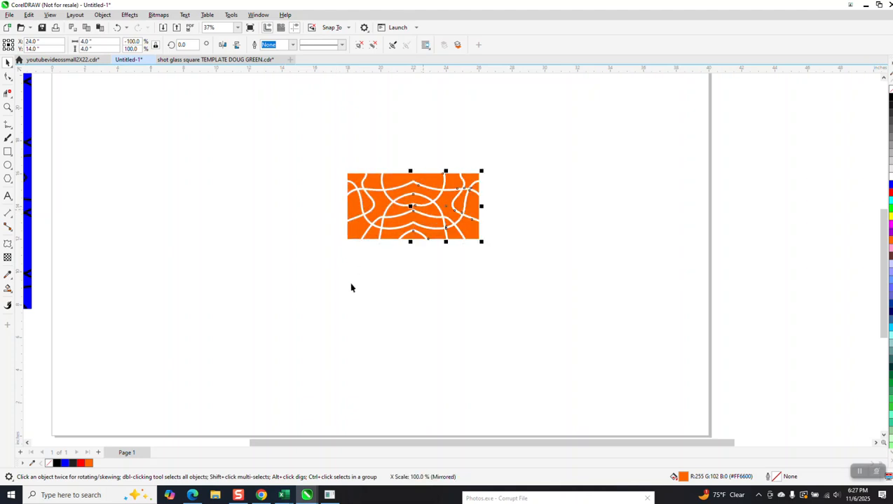
{"action": "left_click_drag", "start_coordinate": [329, 154], "coordinate": [516, 281]}
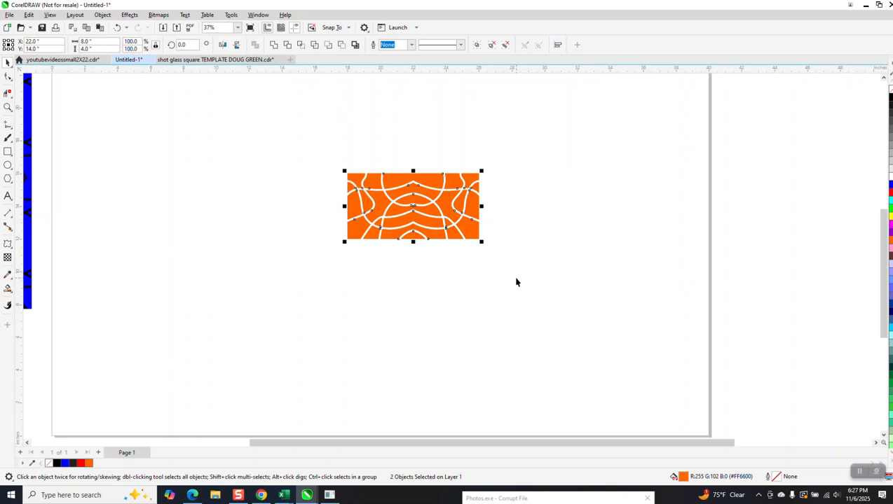
{"action": "key", "text": "ctrl+d"}
{"action": "key", "text": "ctrl+d"}
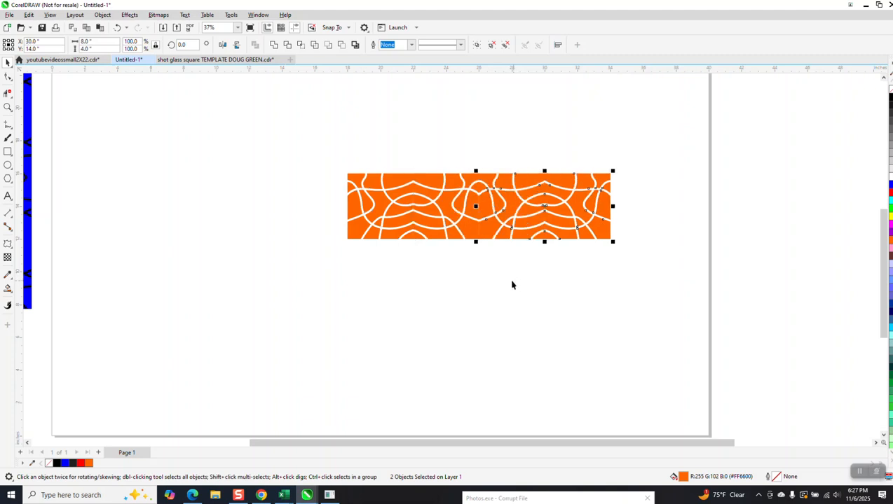
Duplicate the strip of four tiles 16 inches to the right so that it continues the row without a gap
{"action": "scroll", "coordinate": [510, 285], "scroll_direction": "up", "scroll_amount": 2}
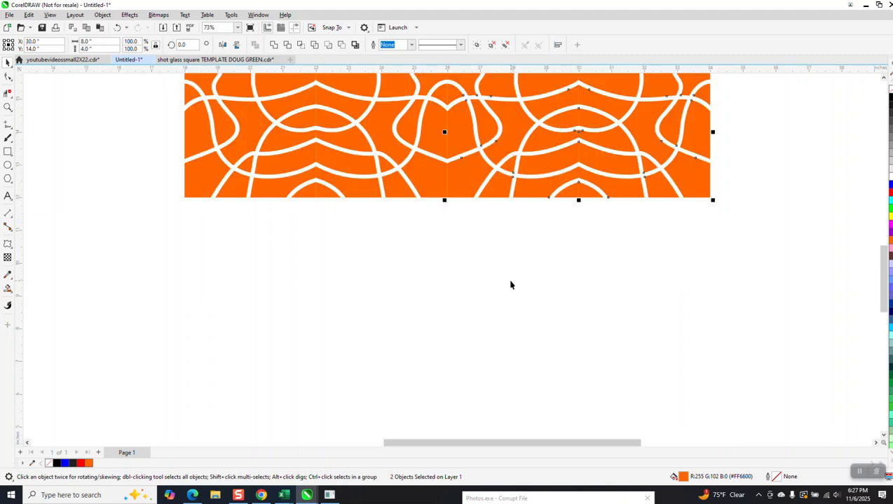
{"action": "scroll", "coordinate": [541, 298], "scroll_direction": "down", "scroll_amount": 1}
{"action": "left_click_drag", "start_coordinate": [230, 140], "coordinate": [629, 311]}
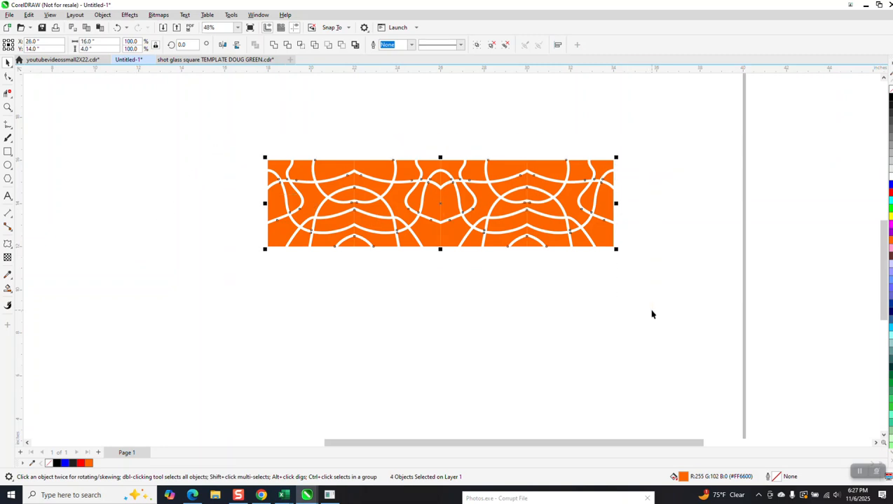
{"action": "key", "text": "ctrl+d"}
{"action": "key", "text": "ctrl+d"}
{"action": "key", "text": "ctrl+d"}
{"action": "key", "text": "ctrl+d"}
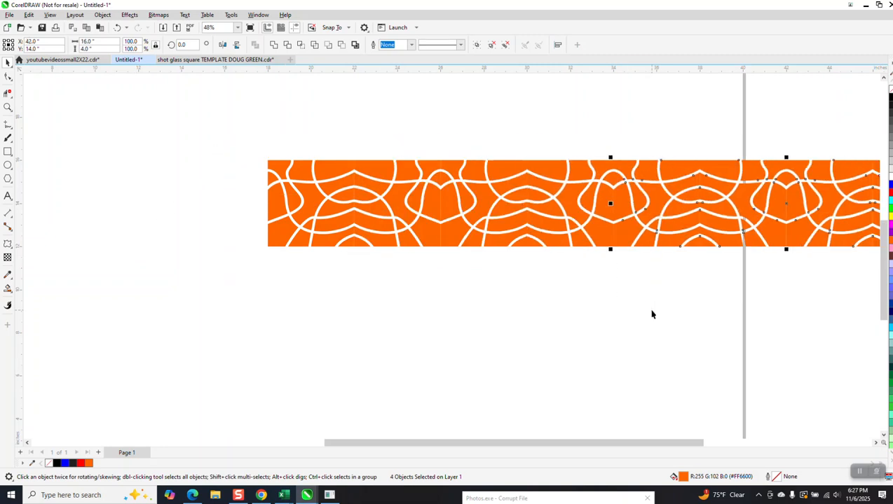
{"action": "key", "text": "Right"}
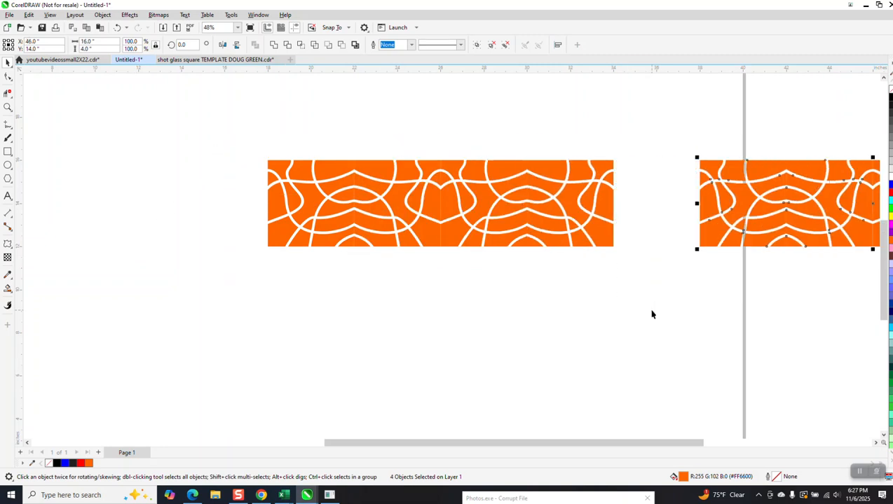
{"action": "key", "text": "Left"}
Select all eight tiles in the row and group them into one strip
{"action": "scroll", "coordinate": [251, 269], "scroll_direction": "down", "scroll_amount": 1}
{"action": "left_click_drag", "start_coordinate": [241, 169], "coordinate": [815, 293]}
{"action": "key", "text": "ctrl+g"}
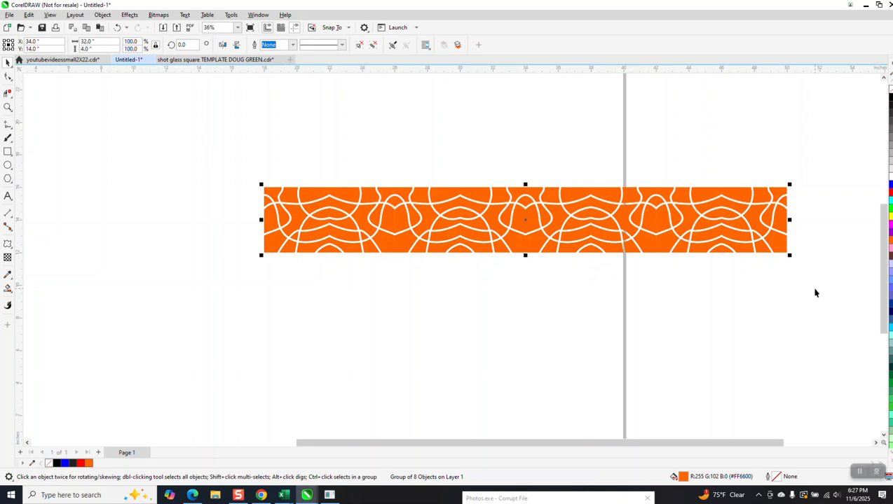
Add a vertically mirrored copy of the strip against its lower edge and duplicate the pair 8 inches down
{"action": "left_click_drag", "start_coordinate": [525, 185], "coordinate": [520, 294]}
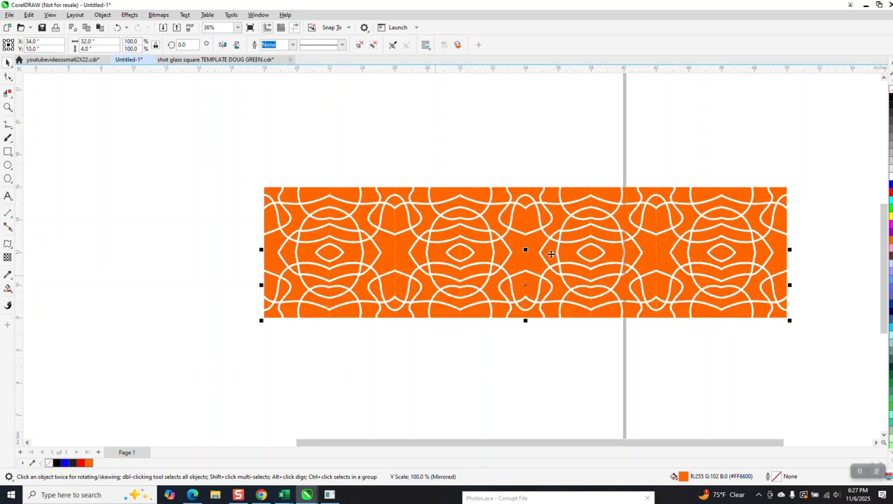
{"action": "scroll", "coordinate": [379, 200], "scroll_direction": "down", "scroll_amount": 1}
{"action": "left_click_drag", "start_coordinate": [286, 170], "coordinate": [675, 297]}
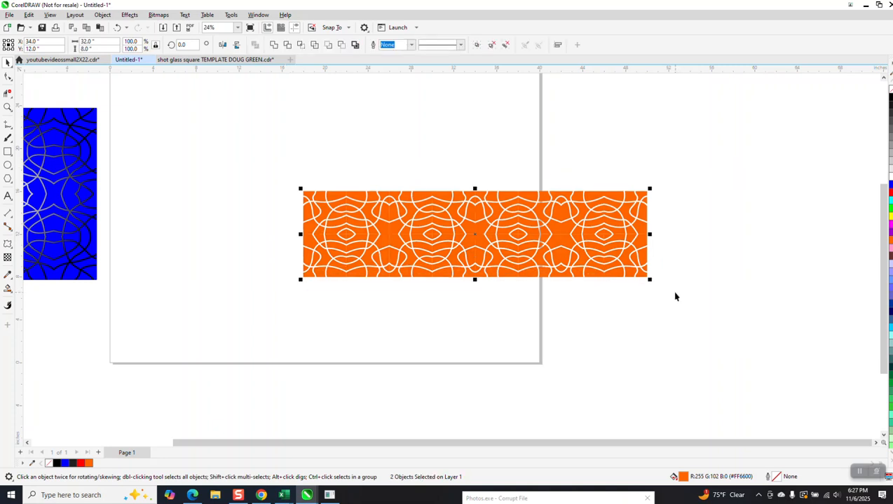
{"action": "key", "text": "plus"}
{"action": "key", "text": "Down"}
{"action": "key", "text": "Down"}
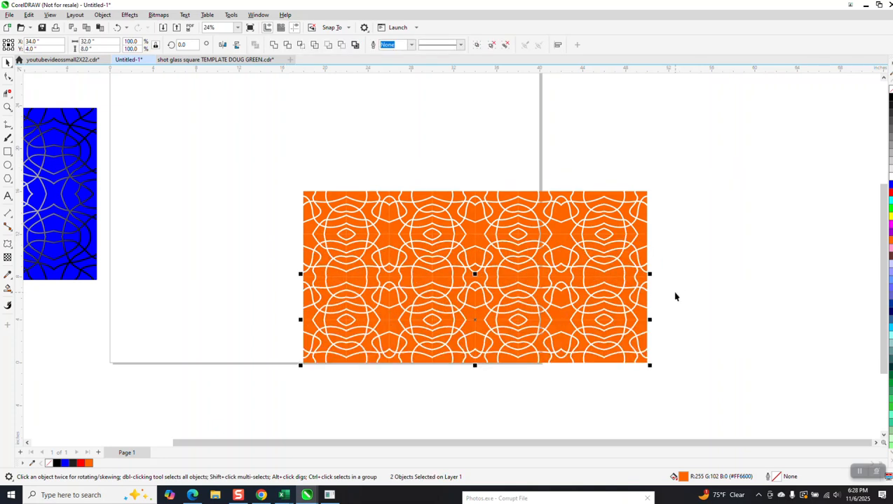
Duplicate the pair of strips downward twice more, 8 inches each time, to complete a 32-inch square pattern
{"action": "key", "text": "plus"}
{"action": "key", "text": "Down"}
{"action": "key", "text": "Down"}
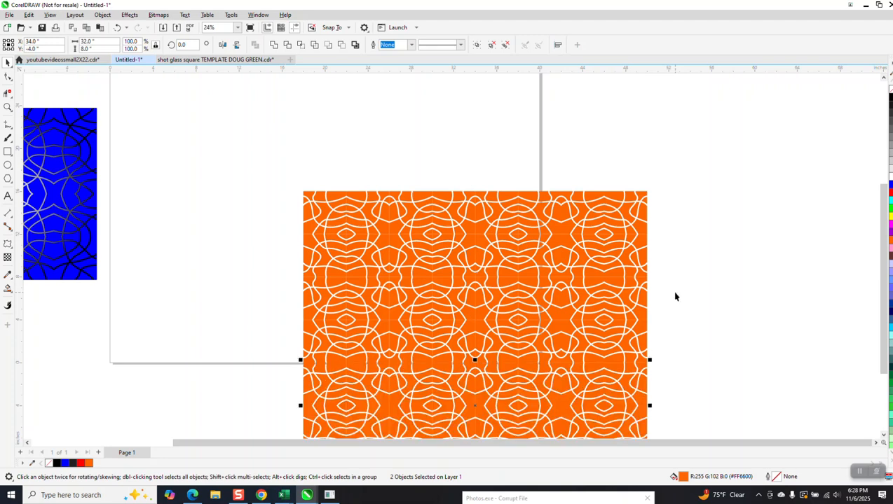
{"action": "scroll", "coordinate": [449, 215], "scroll_direction": "down", "scroll_amount": 2}
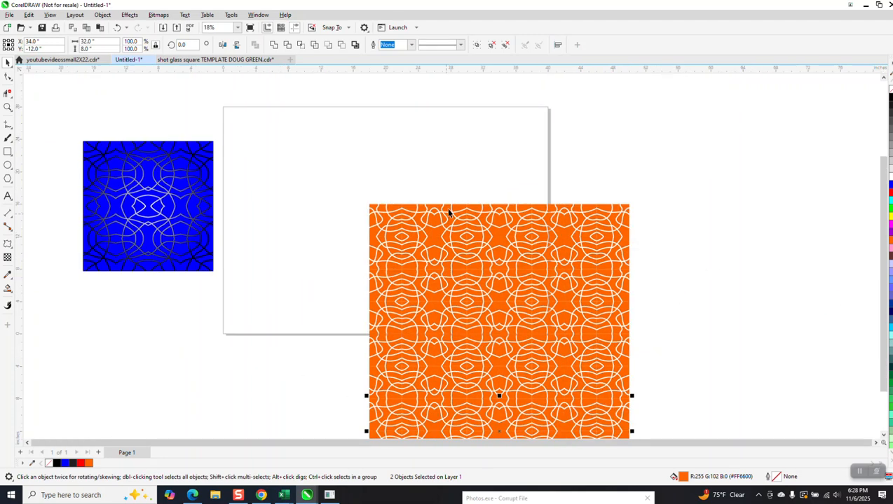
Select all the strips, move them up onto the page and scale them proportionally to about 16.9 inches square
{"action": "left_click_drag", "start_coordinate": [379, 186], "coordinate": [535, 350]}
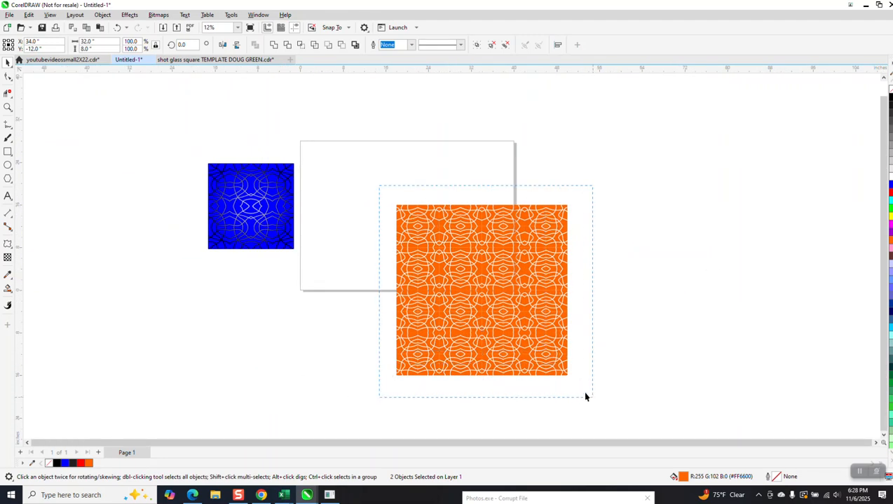
{"action": "left_click_drag", "start_coordinate": [571, 382], "coordinate": [493, 296]}
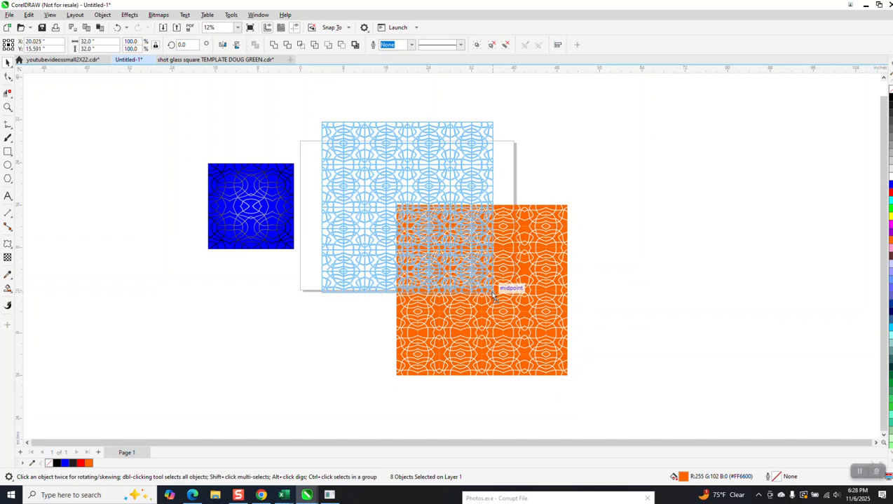
{"action": "left_click_drag", "start_coordinate": [500, 262], "coordinate": [442, 202]}
Weld all the strips into a single curve and move it up and to the right, fully inside the page
{"action": "left_click", "coordinate": [8, 109]}
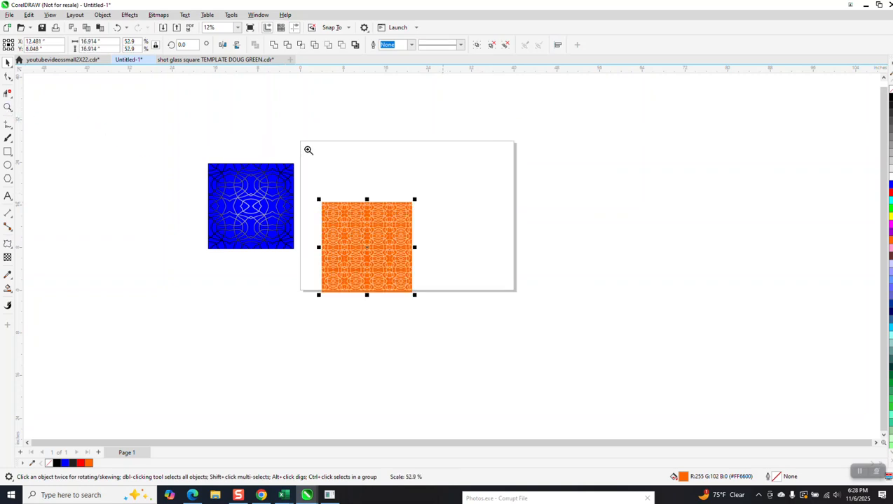
{"action": "left_click_drag", "start_coordinate": [328, 209], "coordinate": [428, 267]}
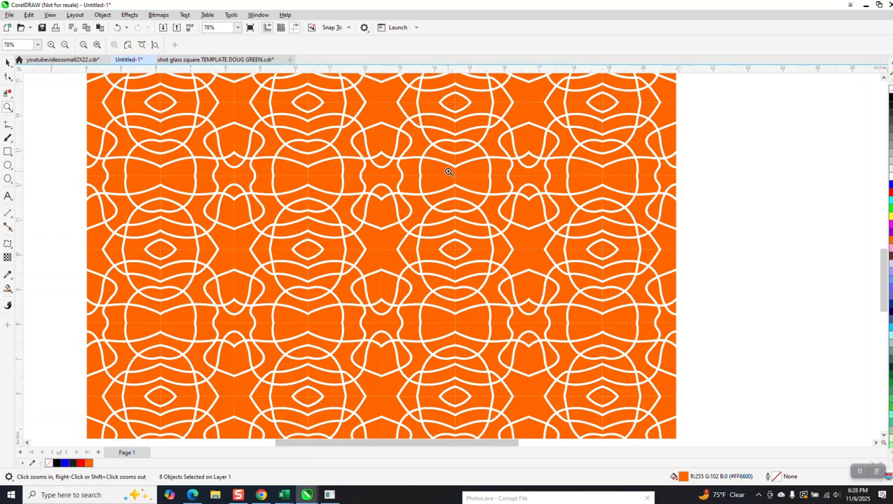
{"action": "scroll", "coordinate": [448, 170], "scroll_direction": "down", "scroll_amount": 3}
{"action": "left_click", "coordinate": [8, 63]}
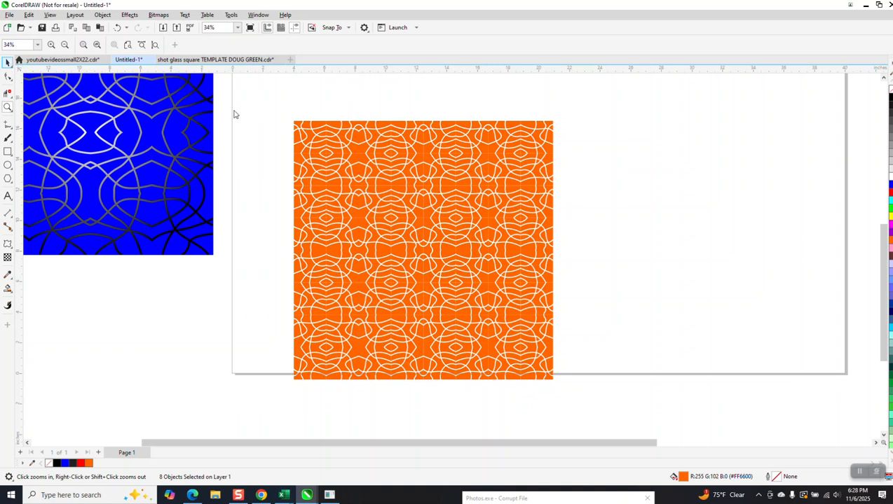
{"action": "left_click_drag", "start_coordinate": [257, 110], "coordinate": [614, 422]}
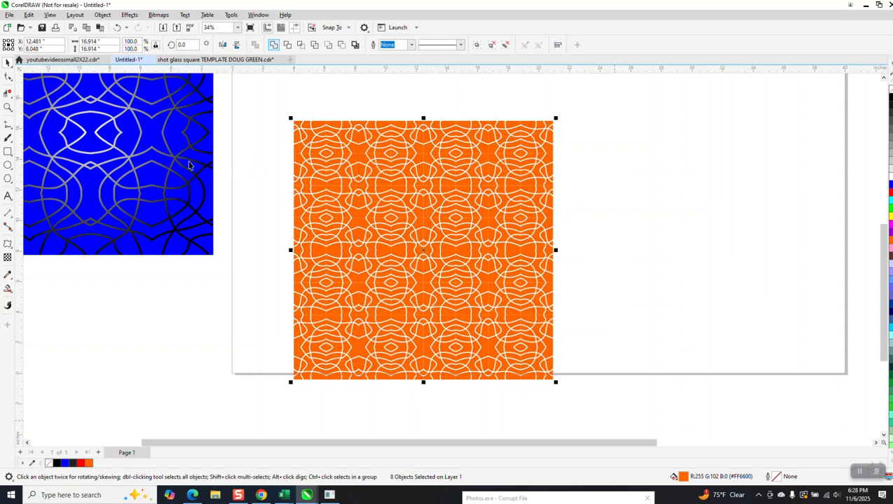
{"action": "key", "text": "ctrl+l"}
{"action": "left_click", "coordinate": [288, 92]}
{"action": "left_click_drag", "start_coordinate": [443, 162], "coordinate": [454, 147]}
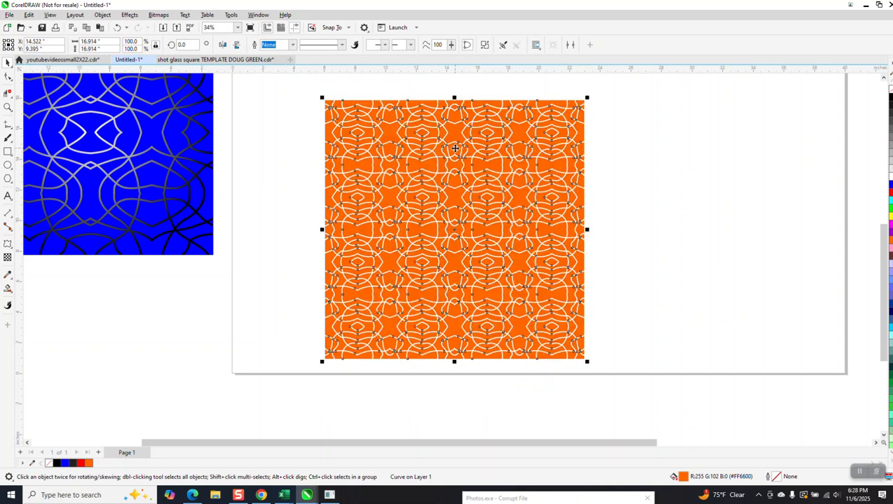
{"action": "left_click", "coordinate": [284, 137]}
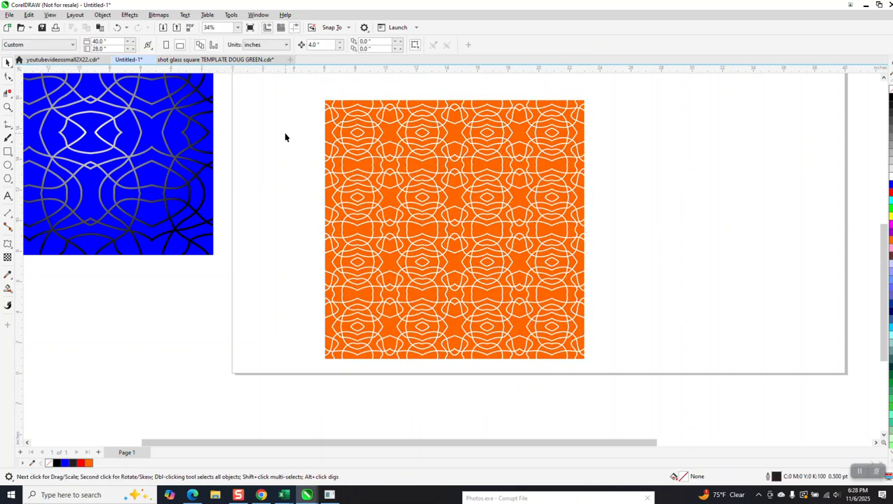
Create a rectangle exactly matching the bounds of the orange pattern and fill it with magenta
{"action": "left_click", "coordinate": [335, 135]}
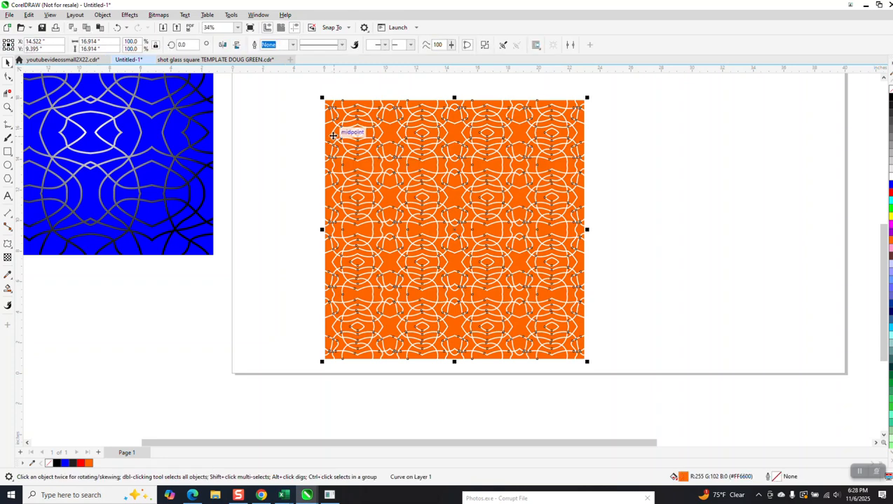
{"action": "left_click", "coordinate": [8, 152]}
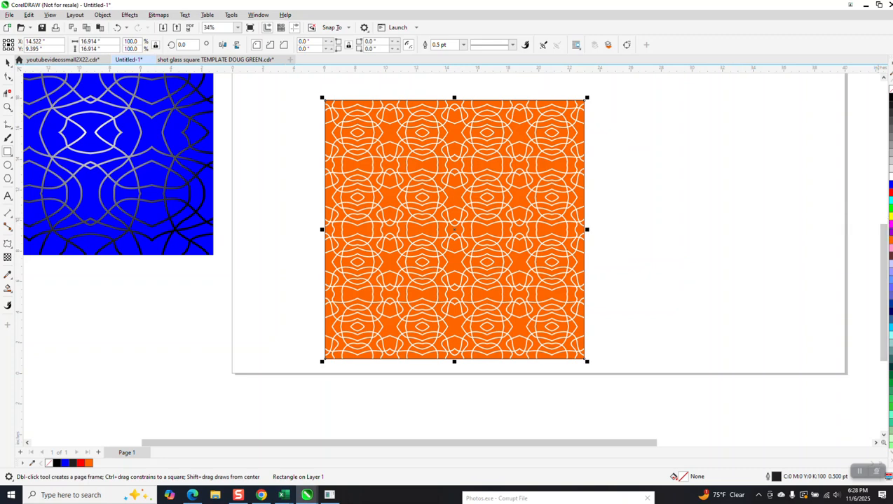
{"action": "left_click", "coordinate": [889, 226]}
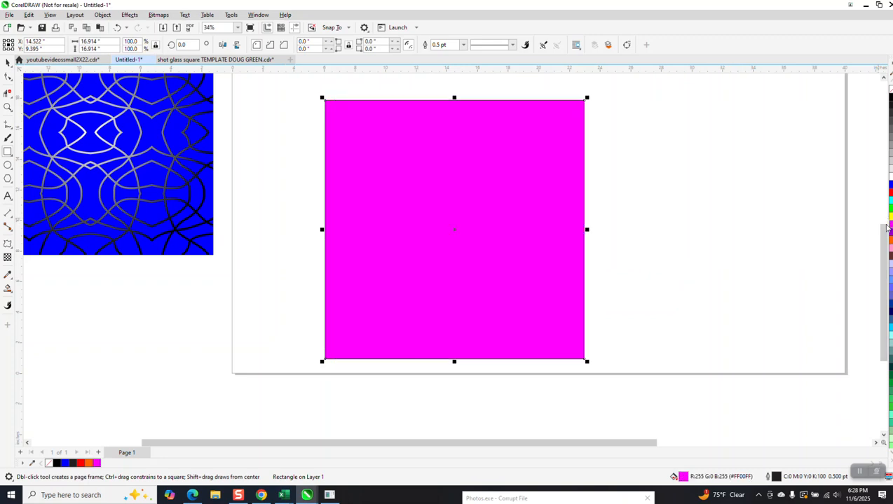
Send the rectangle behind the orange pattern and change its fill to yellow
{"action": "left_click", "coordinate": [106, 17]}
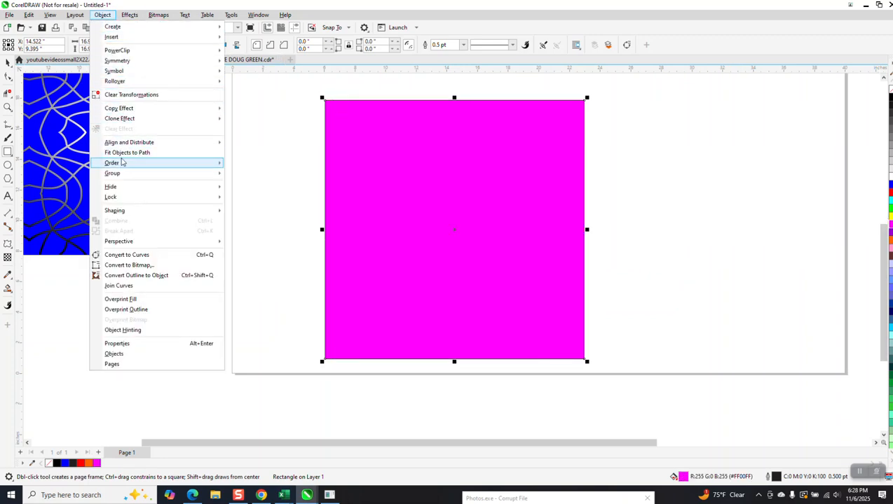
{"action": "mouse_move", "coordinate": [122, 163]}
{"action": "left_click", "coordinate": [236, 175]}
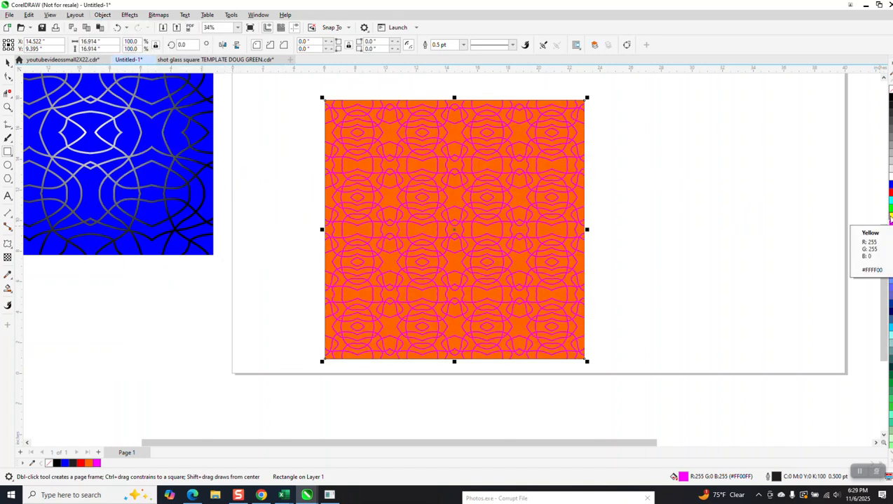
{"action": "left_click", "coordinate": [888, 218]}
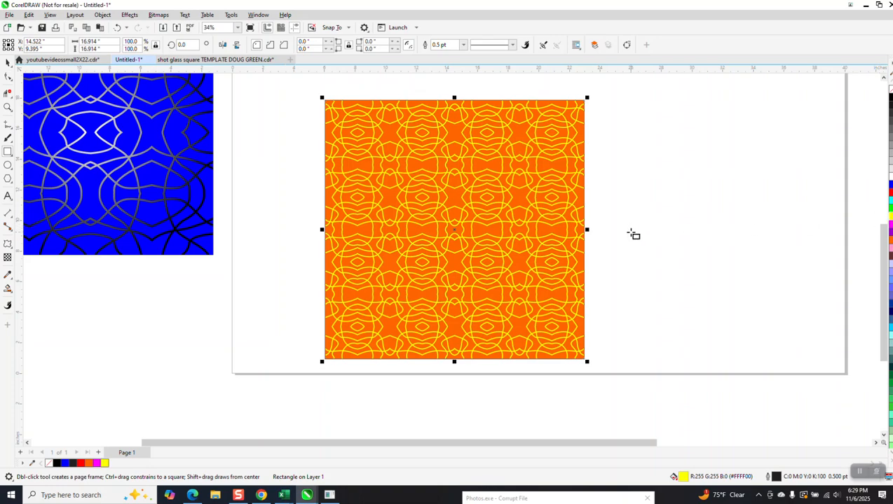
Change the fill of the rectangle behind the pattern to black
{"action": "left_click", "coordinate": [8, 106]}
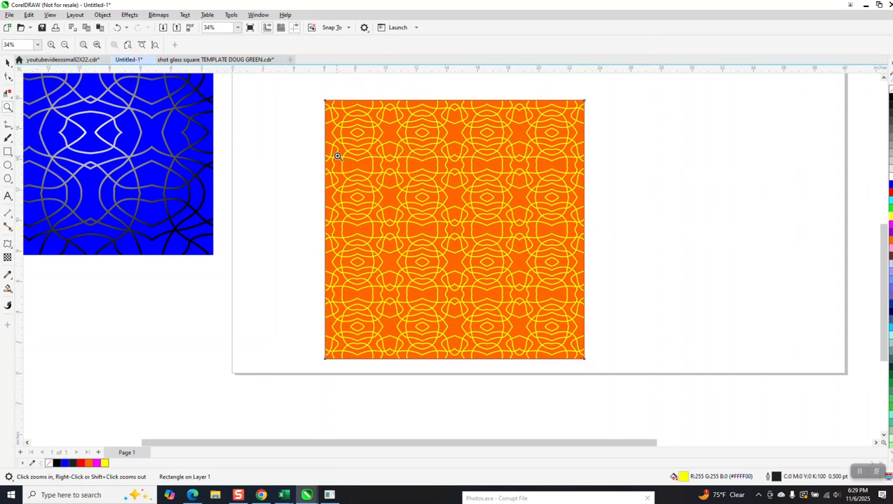
{"action": "left_click", "coordinate": [456, 222]}
{"action": "scroll", "coordinate": [456, 222], "scroll_direction": "down", "scroll_amount": 5}
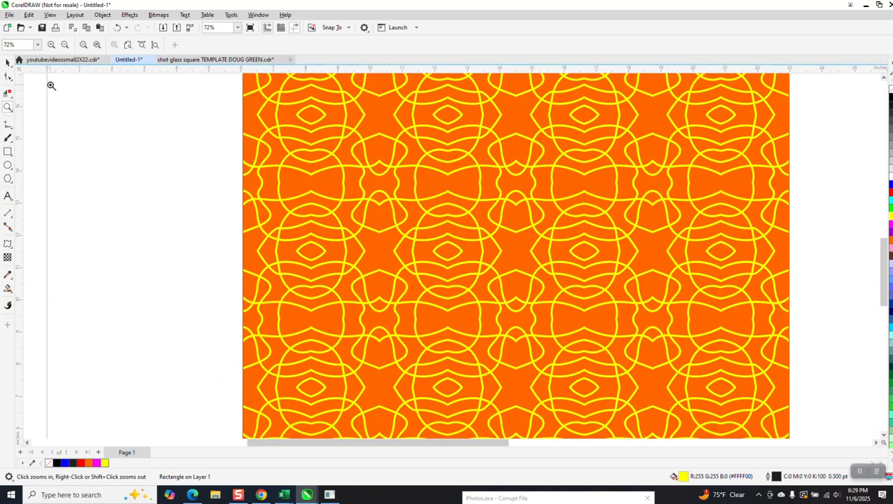
{"action": "left_click", "coordinate": [8, 62]}
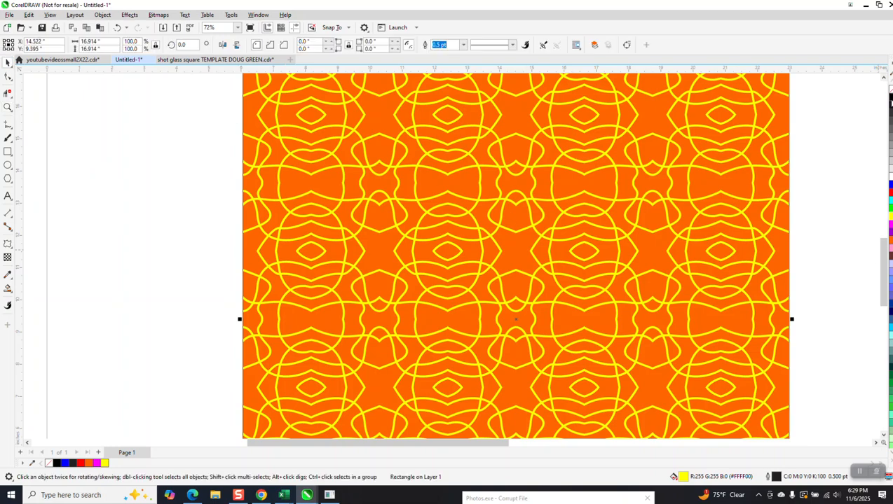
{"action": "right_click", "coordinate": [889, 98]}
{"action": "scroll", "coordinate": [257, 270], "scroll_direction": "down", "scroll_amount": 2}
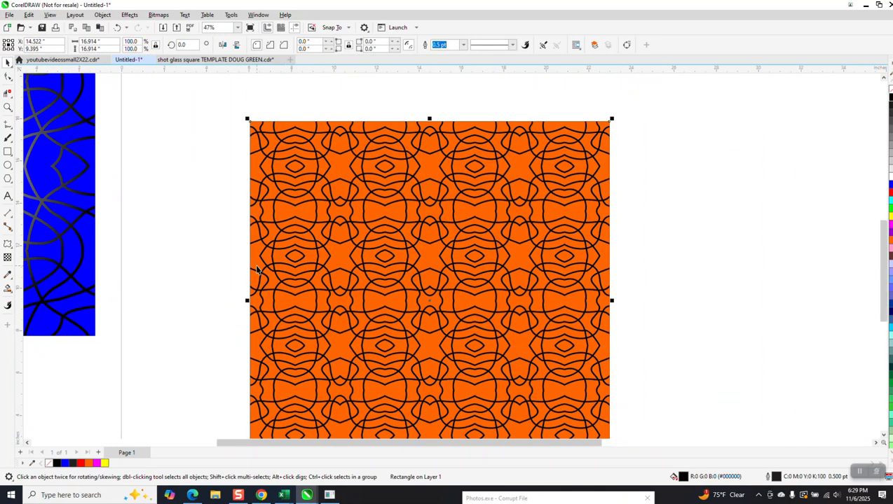
{"action": "scroll", "coordinate": [257, 270], "scroll_direction": "down", "scroll_amount": 2}
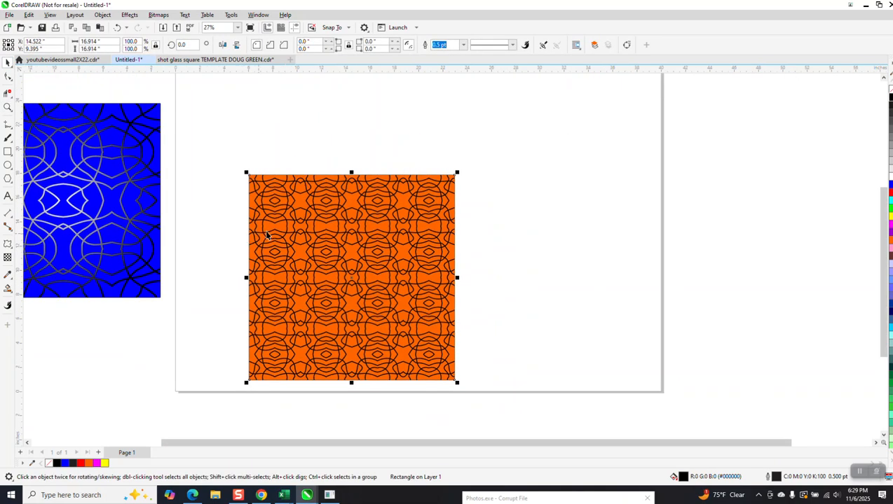
Shift the black rectangle 4 inches to the right and give it an elliptical fountain fill with black edges and a white centre
{"action": "left_click_drag", "start_coordinate": [274, 233], "coordinate": [358, 236]}
{"action": "left_click", "coordinate": [497, 251]}
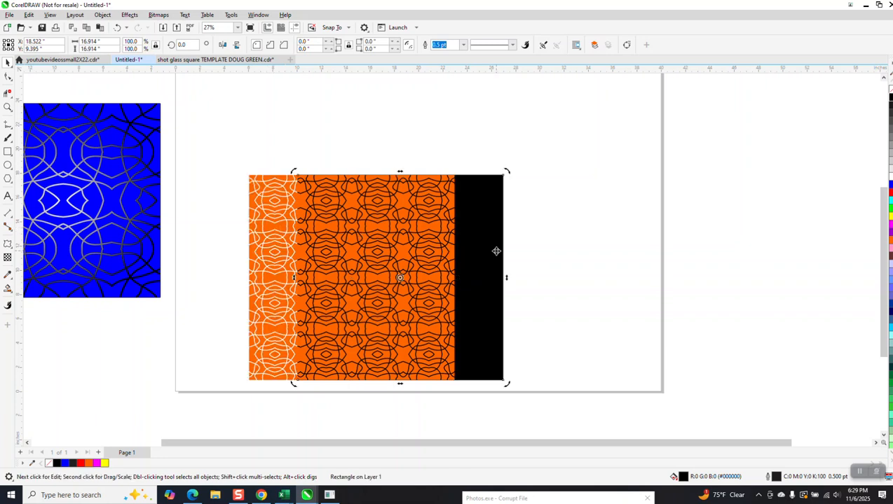
{"action": "left_click", "coordinate": [8, 290]}
{"action": "left_click", "coordinate": [30, 296]}
{"action": "left_click", "coordinate": [479, 254]}
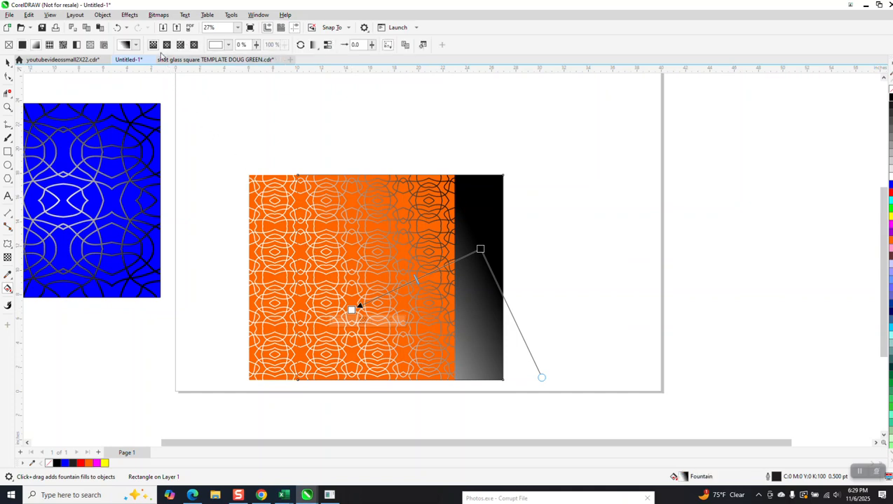
{"action": "left_click", "coordinate": [166, 44]}
Move the fountain fill's white centre near the rectangle's middle and enlarge the gradient into a circle reaching about the rectangle's edges
{"action": "left_click_drag", "start_coordinate": [416, 279], "coordinate": [391, 284]}
{"action": "left_click_drag", "start_coordinate": [418, 323], "coordinate": [440, 352]}
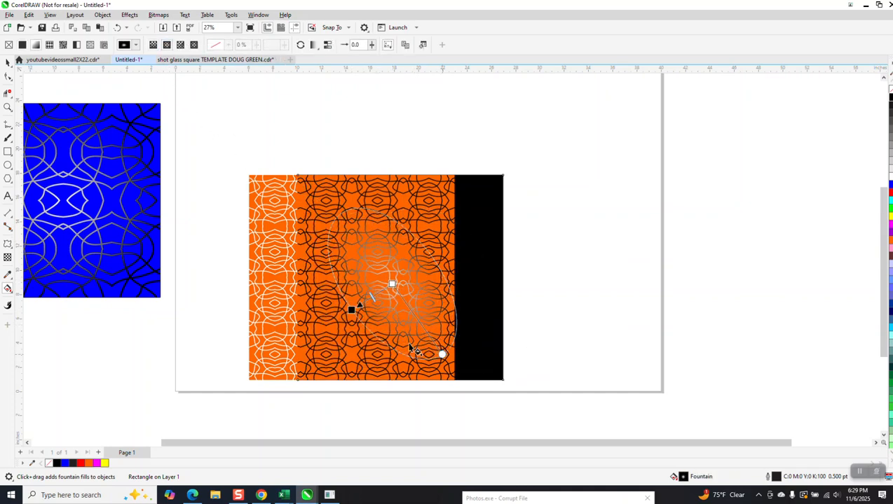
{"action": "mouse_move", "coordinate": [350, 310]}
{"action": "left_mouse_down"}
{"action": "mouse_move", "coordinate": [323, 332]}
{"action": "mouse_move", "coordinate": [358, 303]}
{"action": "left_mouse_up"}
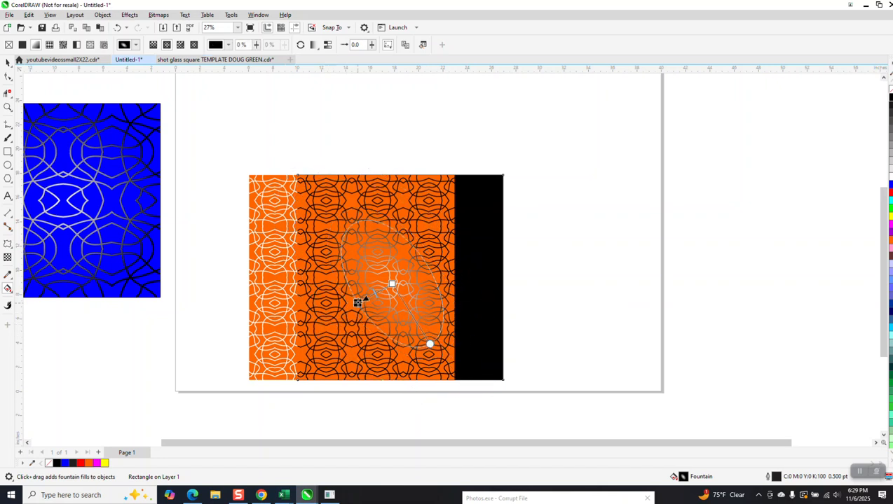
{"action": "left_click_drag", "start_coordinate": [429, 344], "coordinate": [412, 319]}
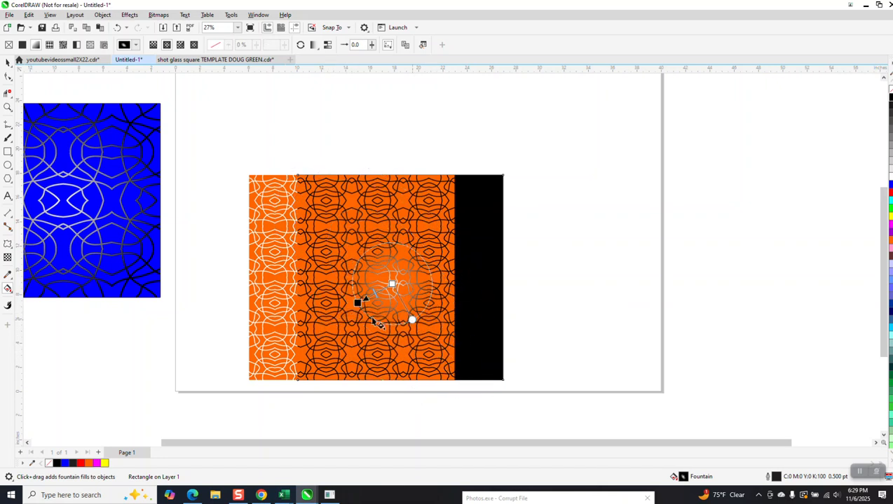
{"action": "left_click_drag", "start_coordinate": [357, 303], "coordinate": [297, 325]}
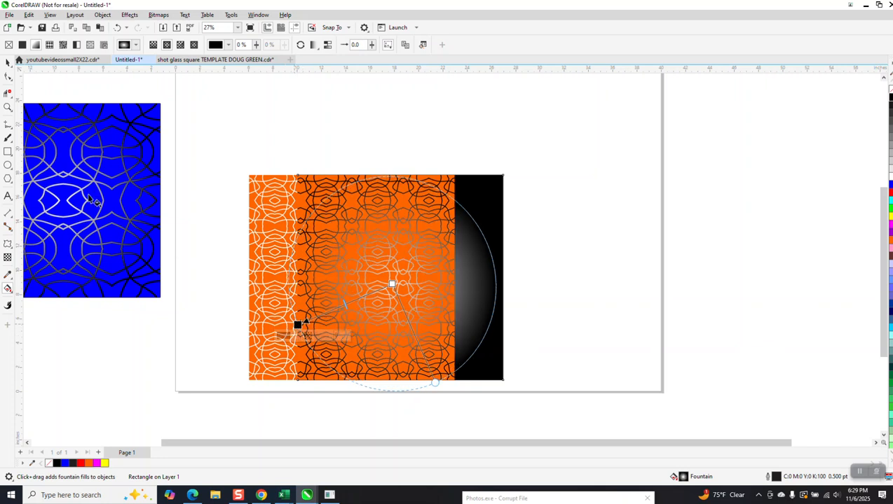
Move the gradient rectangle 4 inches left so that it sits exactly behind the orange pattern again
{"action": "left_click", "coordinate": [8, 62]}
{"action": "left_click", "coordinate": [496, 181]}
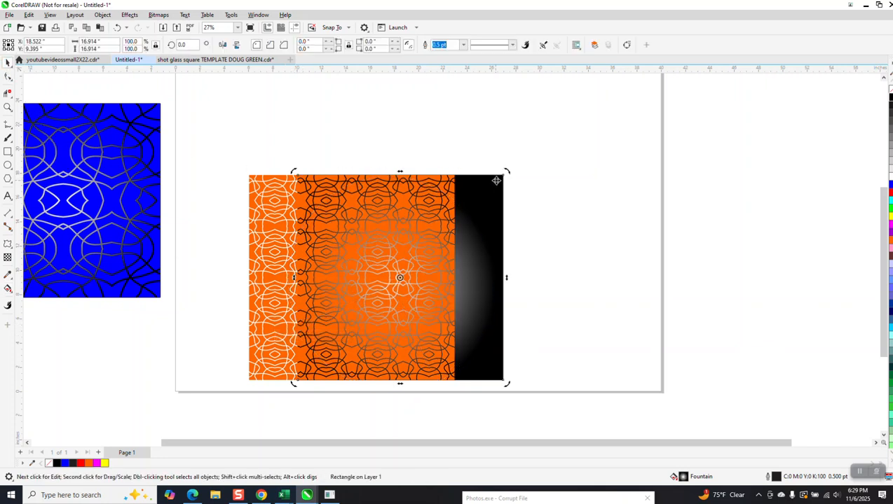
{"action": "key", "text": "Left"}
{"action": "left_click", "coordinate": [8, 107]}
{"action": "left_click_drag", "start_coordinate": [241, 181], "coordinate": [498, 389]}
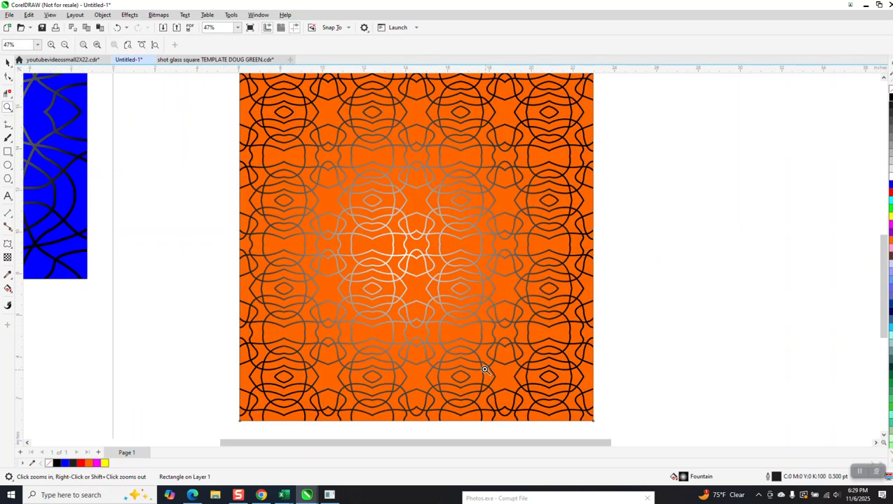
{"action": "scroll", "coordinate": [431, 297], "scroll_direction": "down", "scroll_amount": 2}
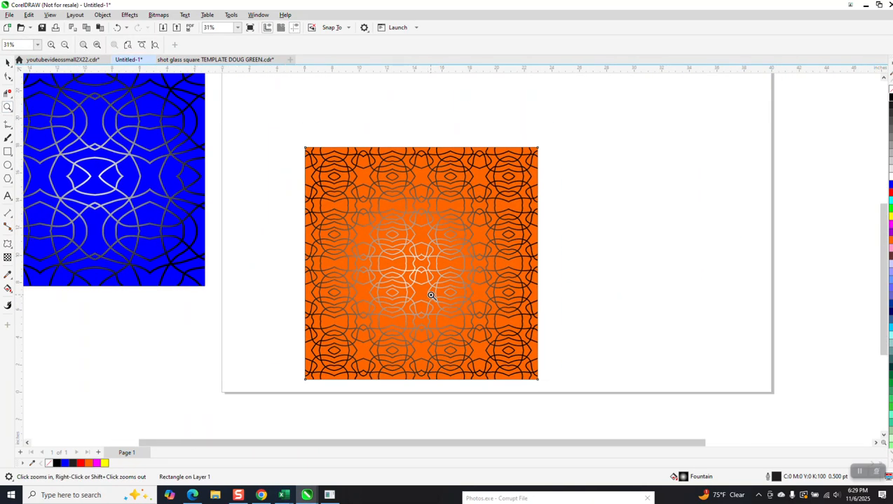
Apply the preset yellow-and-orange sunburst fountain fill to the gradient rectangle behind the orange pattern
{"action": "left_click", "coordinate": [8, 289]}
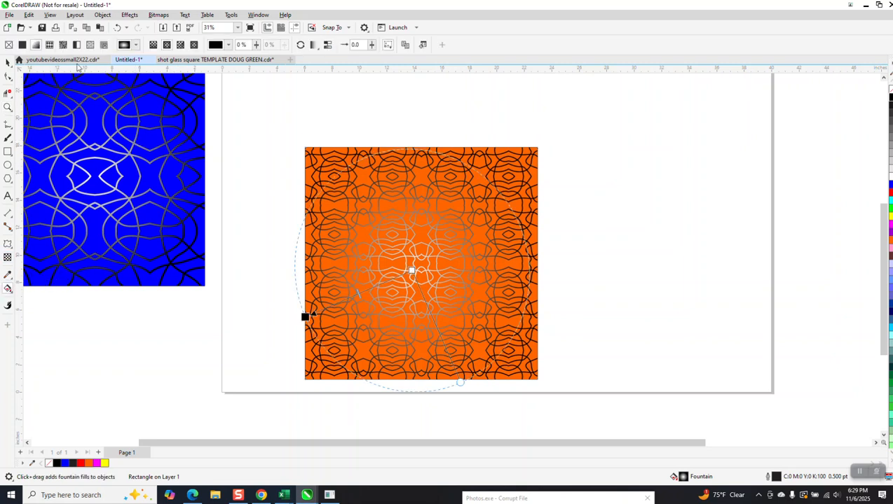
{"action": "left_click", "coordinate": [137, 45]}
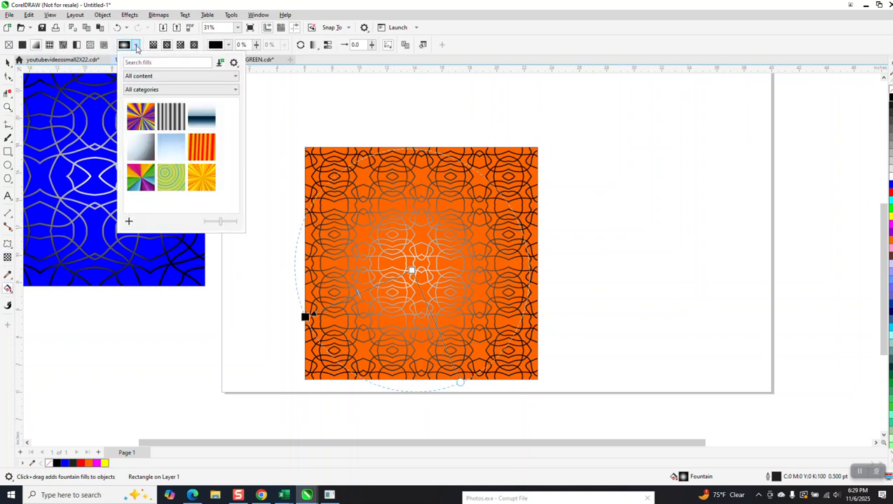
{"action": "left_click", "coordinate": [202, 177]}
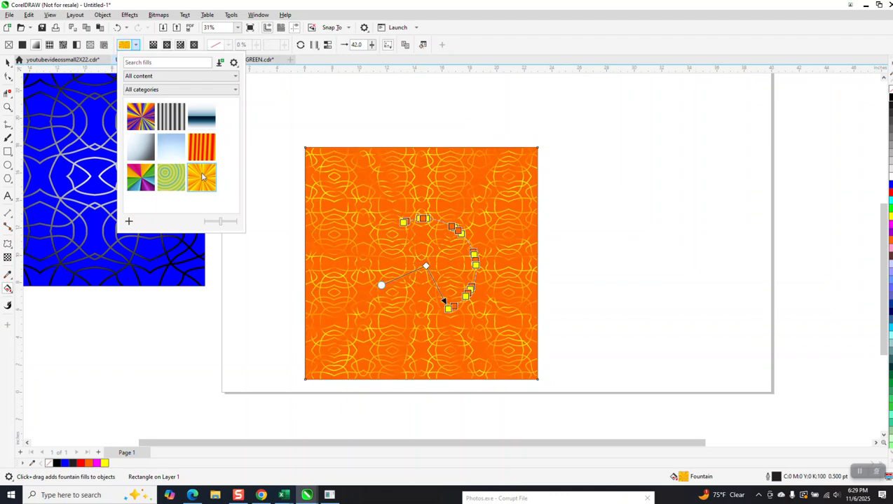
{"action": "left_click", "coordinate": [10, 66]}
{"action": "left_click", "coordinate": [277, 107]}
{"action": "key", "text": "z"}
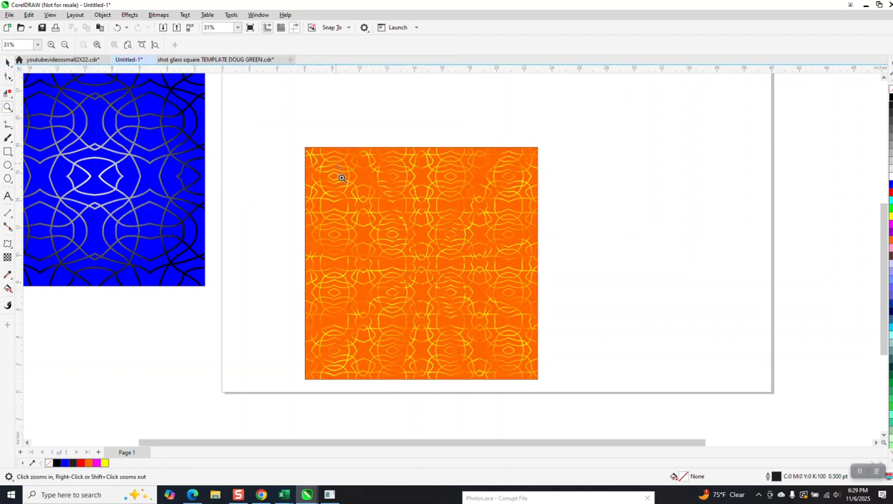
{"action": "left_click", "coordinate": [454, 288]}
{"action": "right_click", "coordinate": [426, 244]}
Change the orange pattern's uniform fill to black over the yellow-and-orange rectangle and deselect it
{"action": "key", "text": "g"}
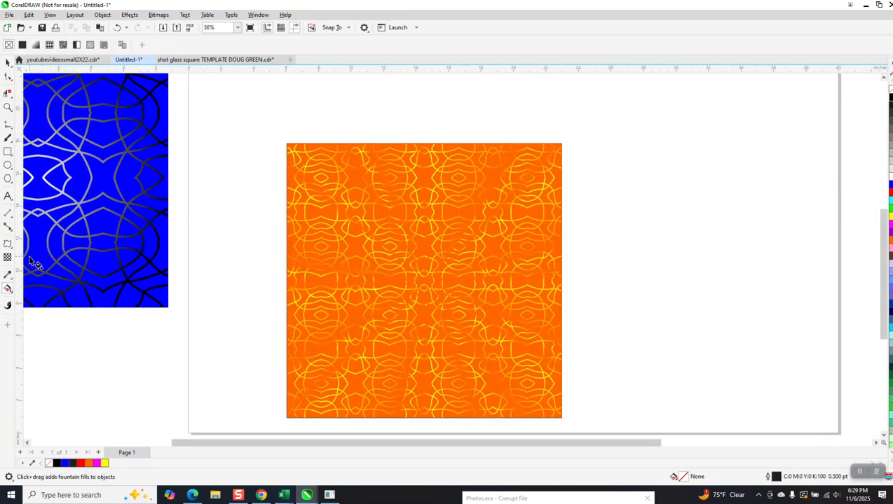
{"action": "left_click", "coordinate": [8, 288]}
{"action": "left_click", "coordinate": [42, 288]}
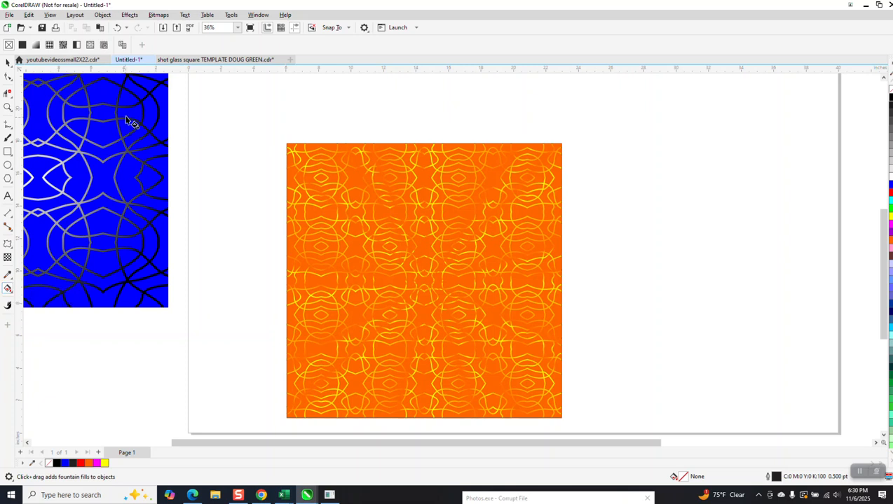
{"action": "left_click", "coordinate": [302, 175]}
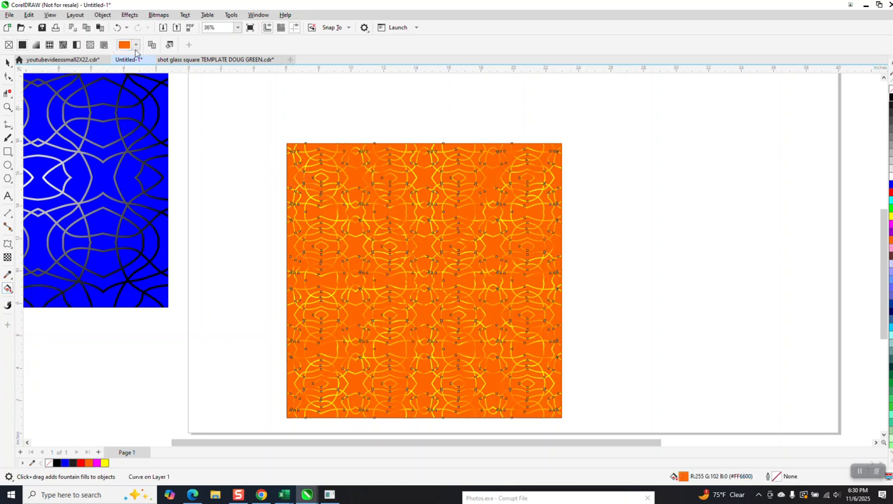
{"action": "left_click", "coordinate": [136, 45]}
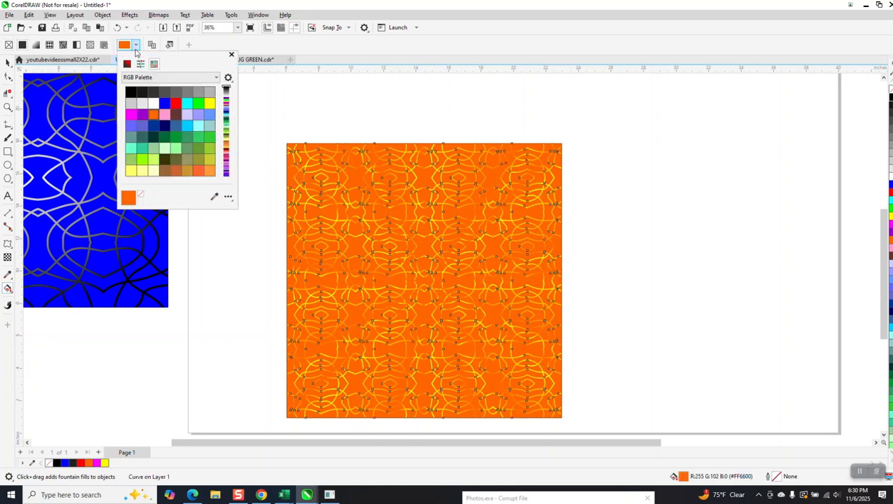
{"action": "left_click", "coordinate": [364, 109]}
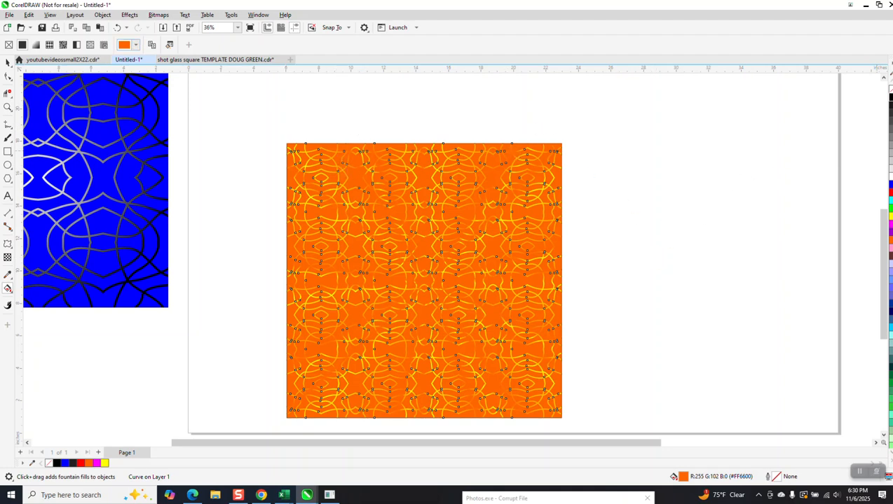
{"action": "left_click", "coordinate": [889, 99]}
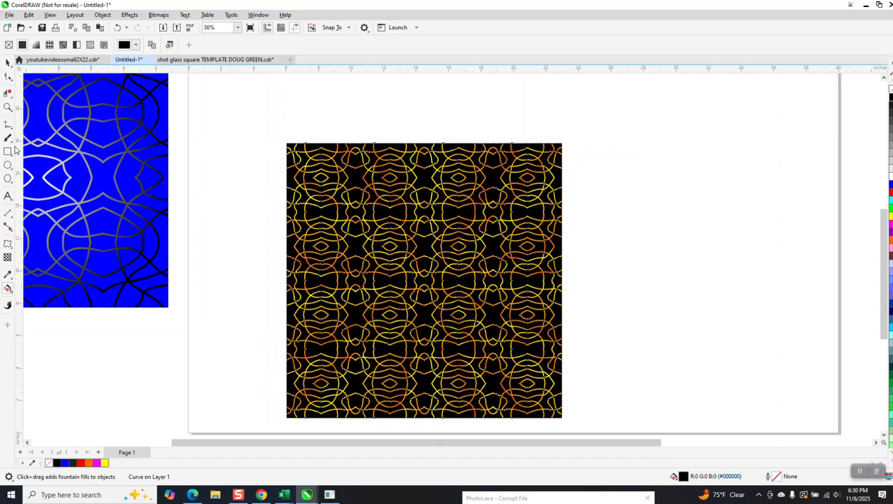
{"action": "left_click", "coordinate": [8, 106]}
{"action": "left_click_drag", "start_coordinate": [297, 151], "coordinate": [456, 252]}
{"action": "scroll", "coordinate": [441, 234], "scroll_direction": "down", "scroll_amount": 7}
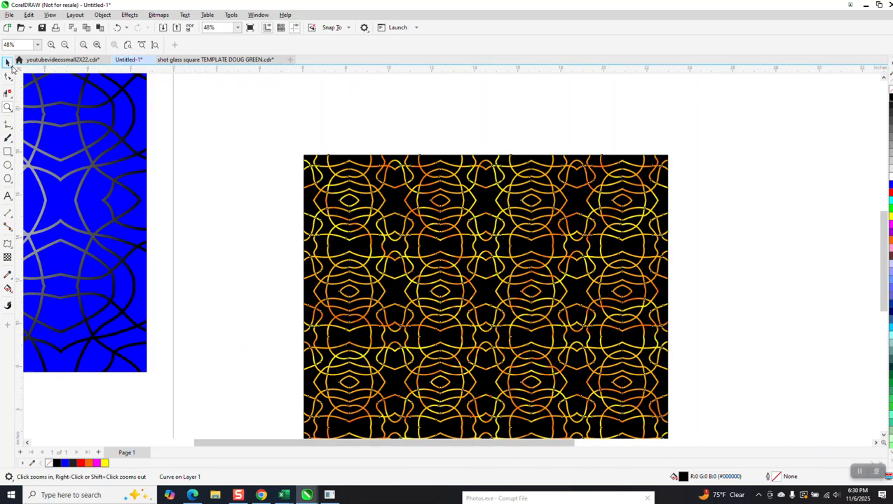
{"action": "left_click", "coordinate": [7, 63]}
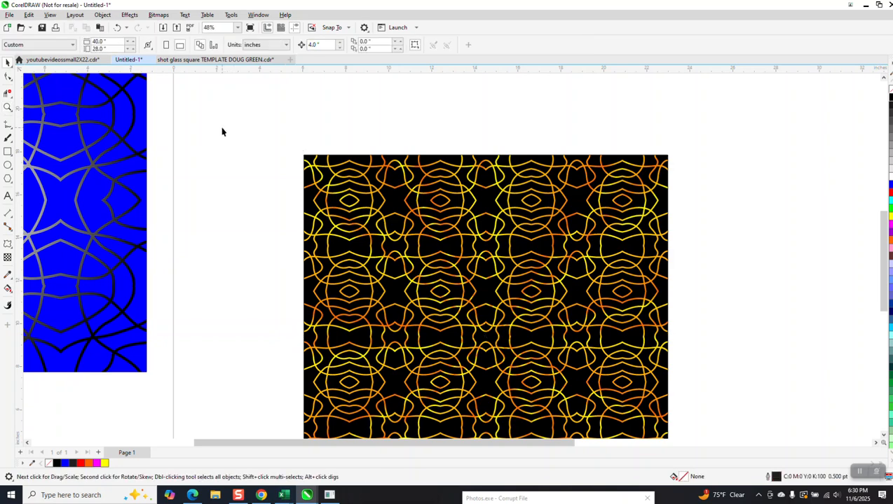
{"action": "scroll", "coordinate": [219, 132], "scroll_direction": "down", "scroll_amount": 1}
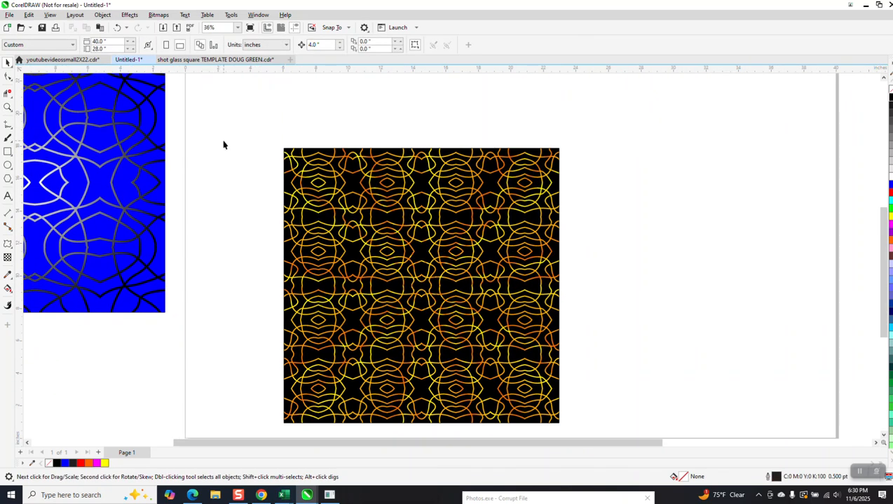